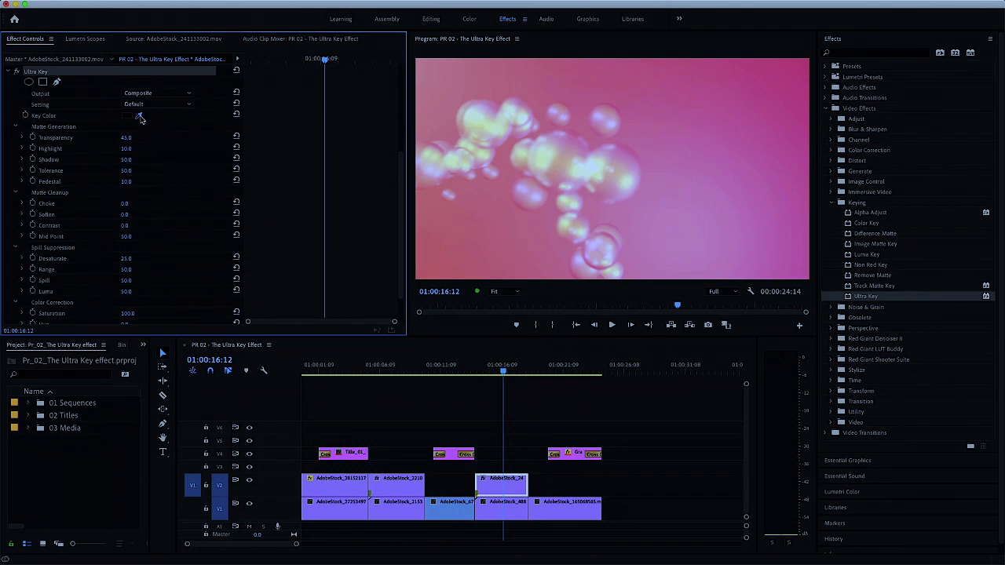
- Sample the pink background as Ultra Key's key colour and lower Tolerance to 31
{"action": "left_click", "coordinate": [139, 116]}
{"action": "left_click", "coordinate": [753, 110]}
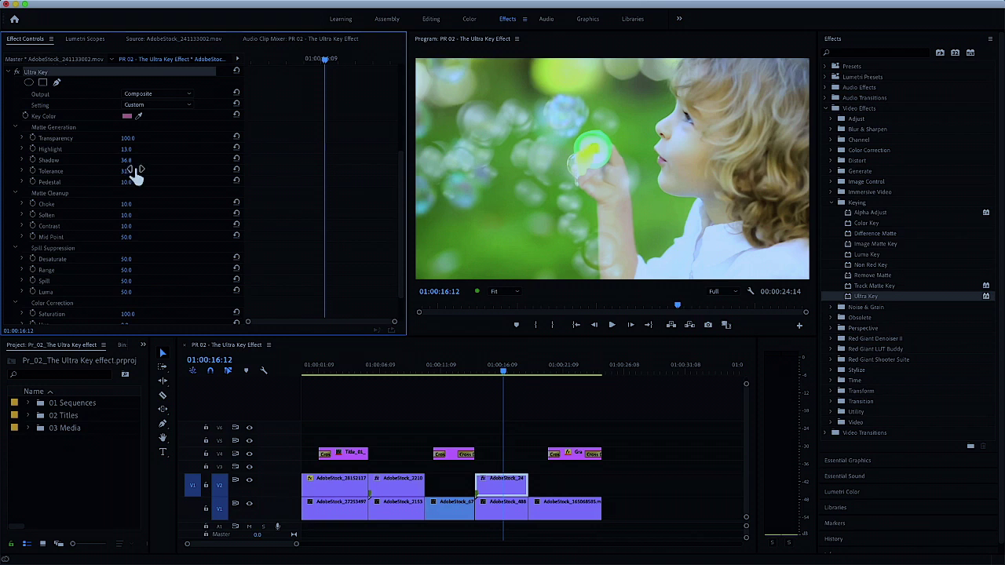
{"action": "left_click_drag", "start_coordinate": [134, 171], "coordinate": [120, 171]}
{"action": "left_click", "coordinate": [492, 372]}
{"action": "left_click", "coordinate": [126, 220]}
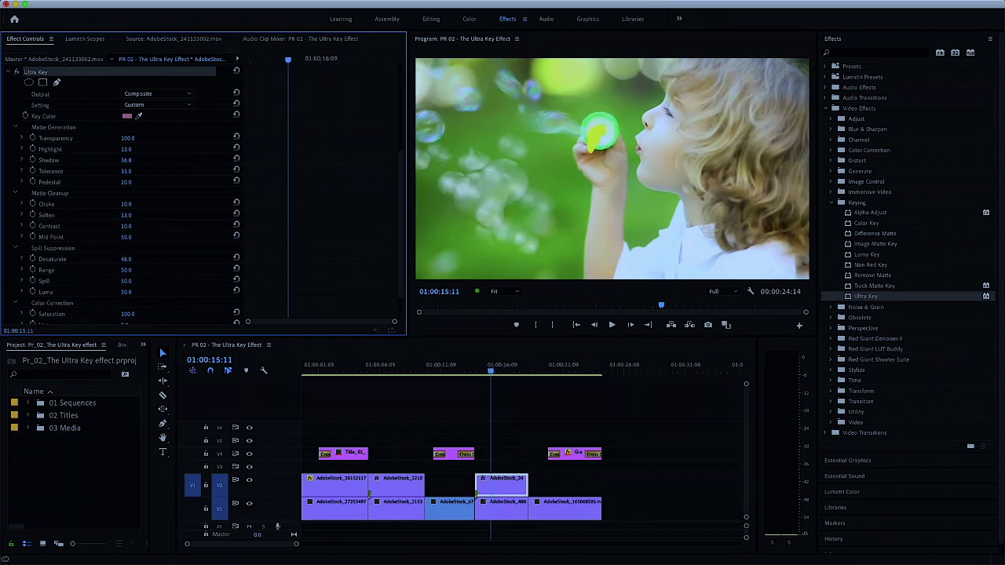
{"action": "left_click", "coordinate": [489, 374]}
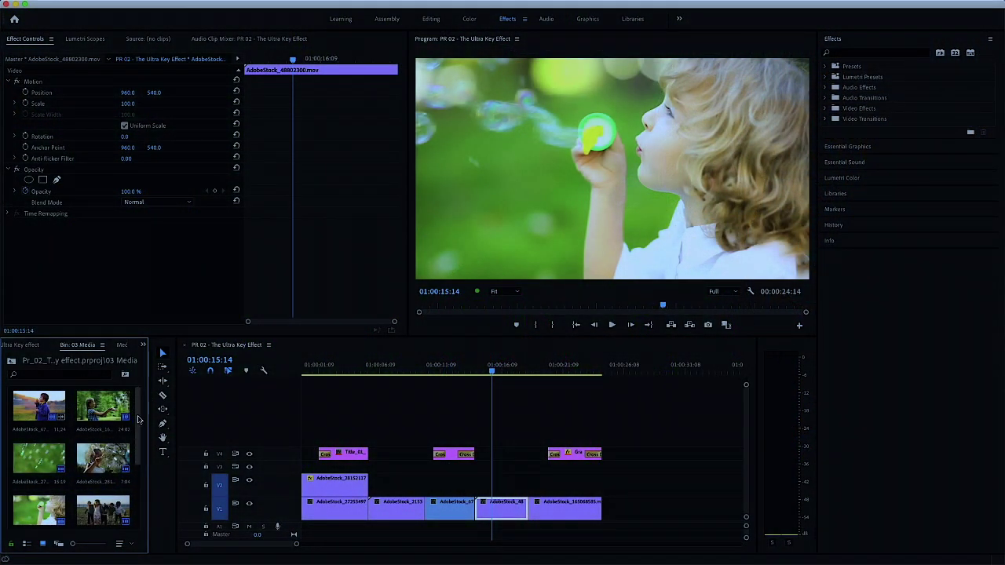
- Load the green-screen clip AdobeStock_221030547.mov from the 03 Media bin into the Source Monitor
{"action": "scroll", "coordinate": [138, 420], "scroll_direction": "down", "scroll_amount": 3}
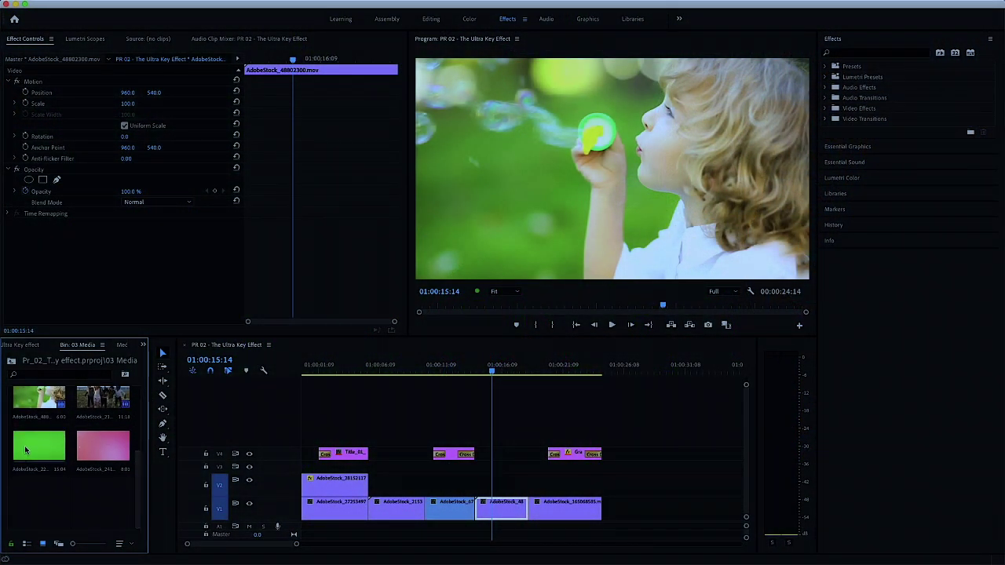
{"action": "double_click", "coordinate": [52, 449]}
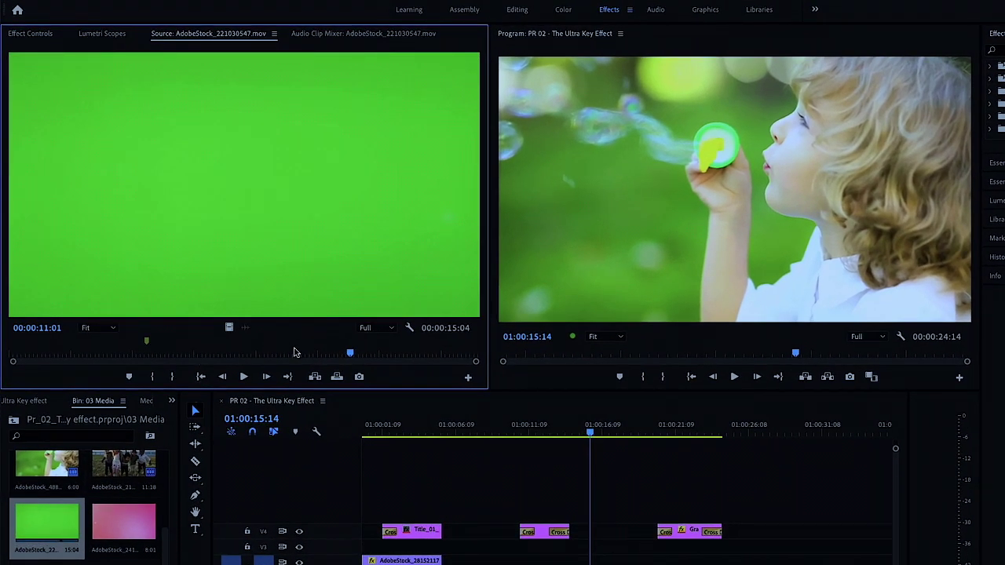
- Play the green-screen clip, expand Video Effects > Keying, and return the playhead to sequence start
{"action": "left_click_drag", "start_coordinate": [350, 353], "coordinate": [16, 352]}
{"action": "key", "text": "space"}
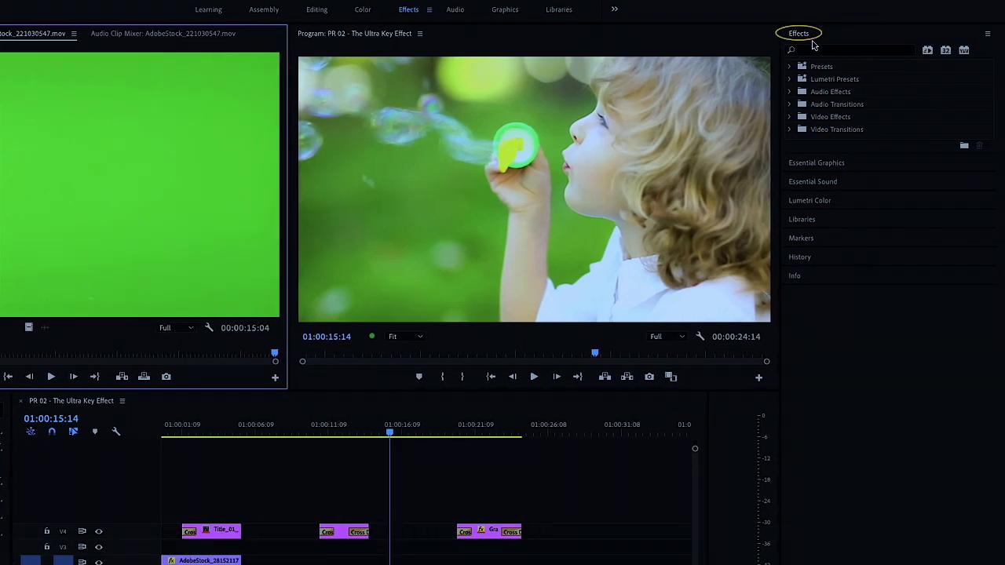
{"action": "left_click", "coordinate": [789, 117]}
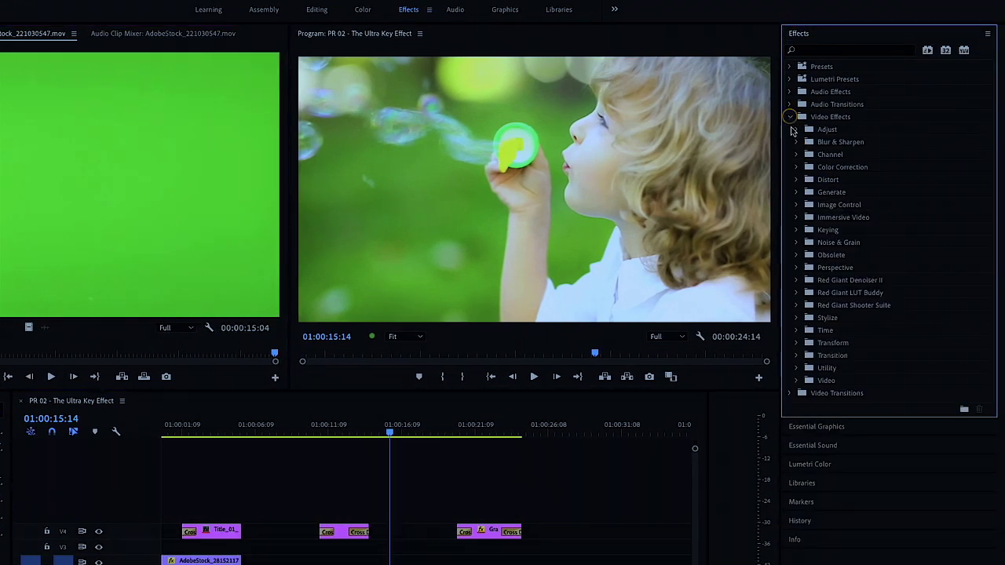
{"action": "left_click", "coordinate": [796, 231]}
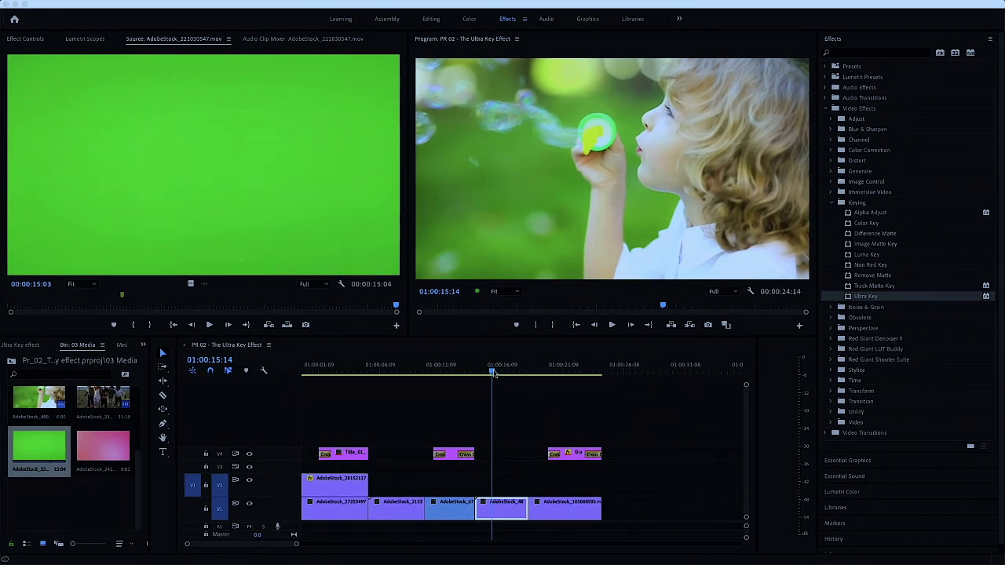
{"action": "left_click_drag", "start_coordinate": [494, 374], "coordinate": [287, 361]}
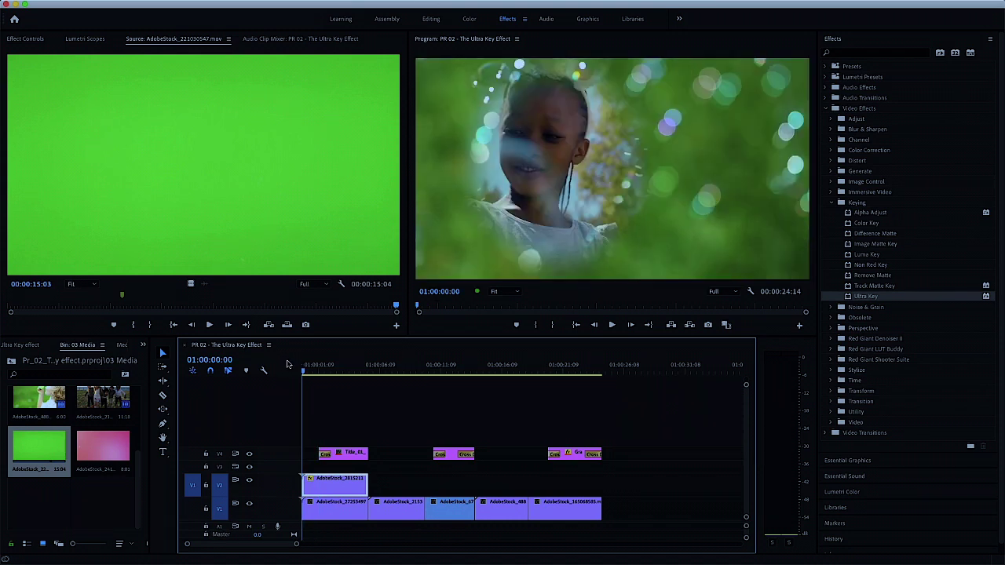
- Overwrite the green-screen clip onto V2, matching the children-running clip's length marked with X
{"action": "left_click_drag", "start_coordinate": [303, 366], "coordinate": [412, 389]}
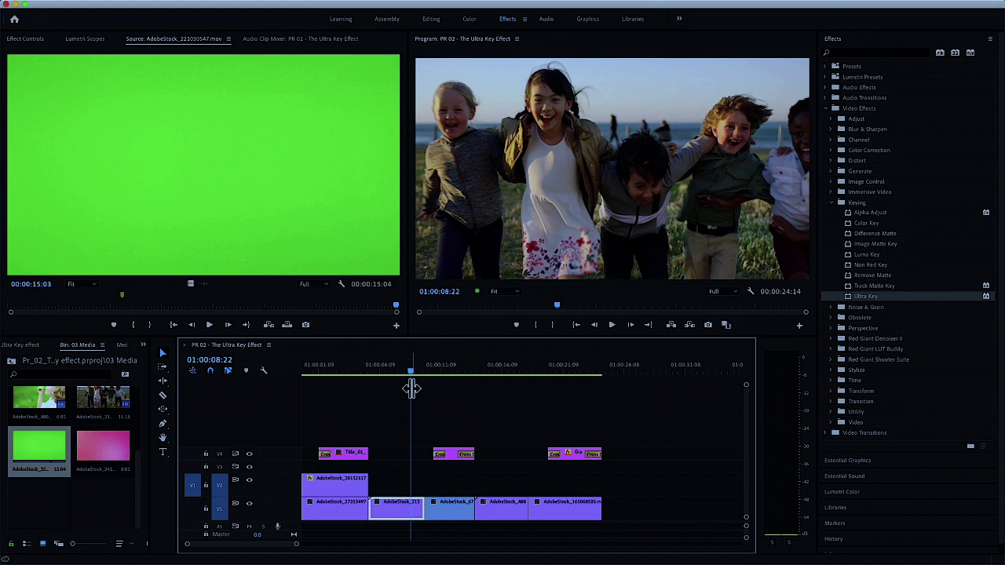
{"action": "mouse_move", "coordinate": [314, 305]}
{"action": "left_mouse_down"}
{"action": "mouse_move", "coordinate": [111, 305]}
{"action": "mouse_move", "coordinate": [121, 305]}
{"action": "left_mouse_up"}
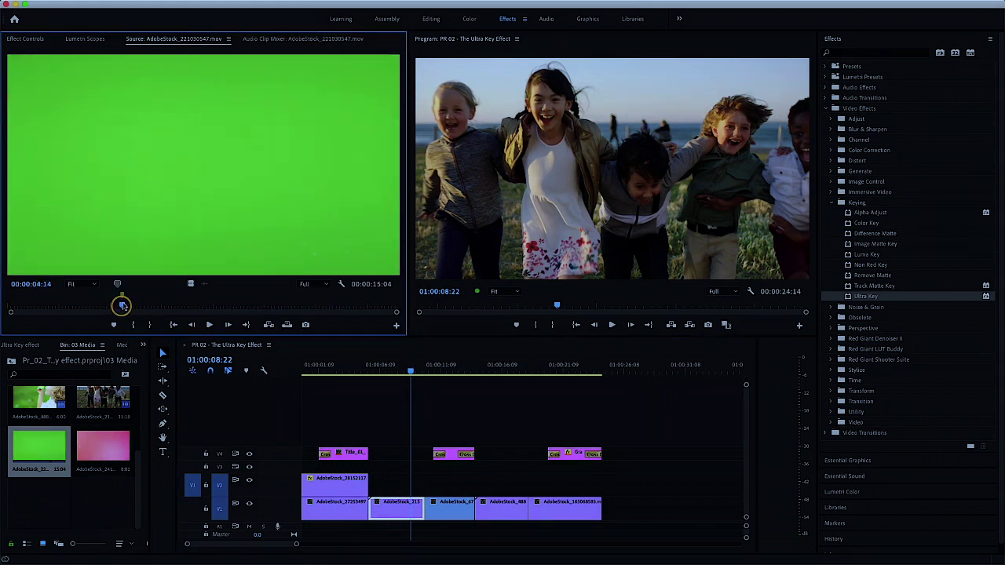
{"action": "left_click", "coordinate": [397, 375]}
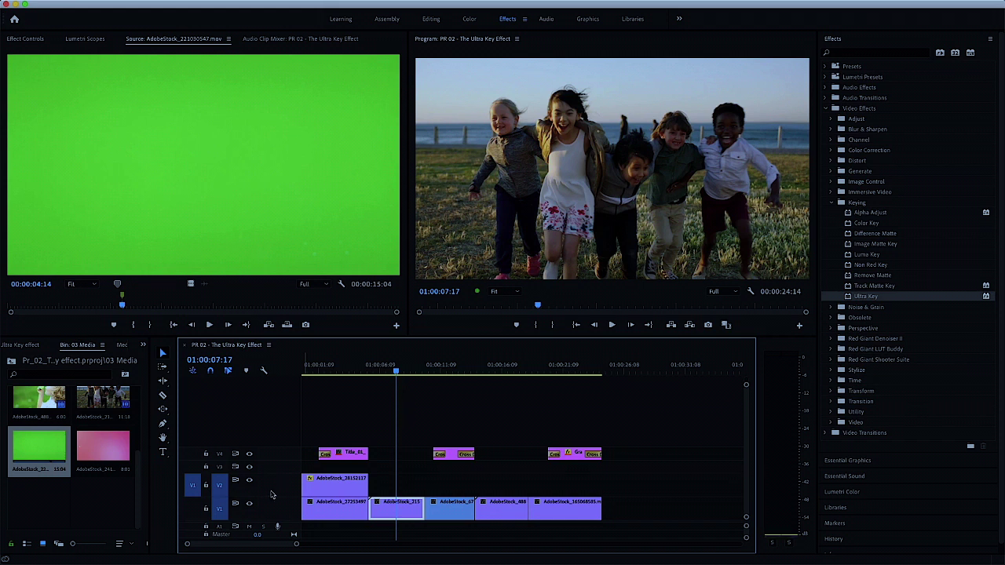
{"action": "key", "text": "x"}
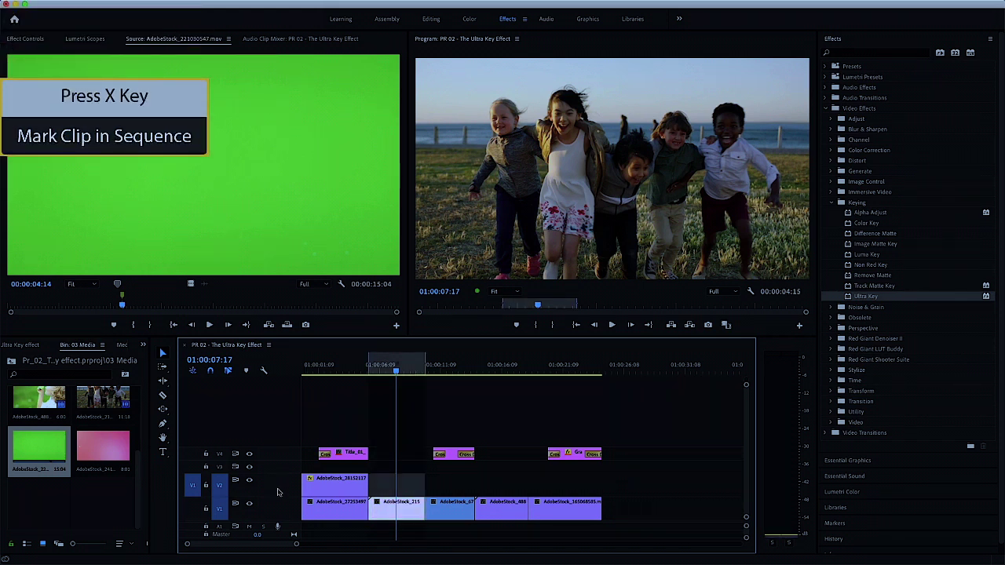
{"action": "left_click", "coordinate": [286, 325]}
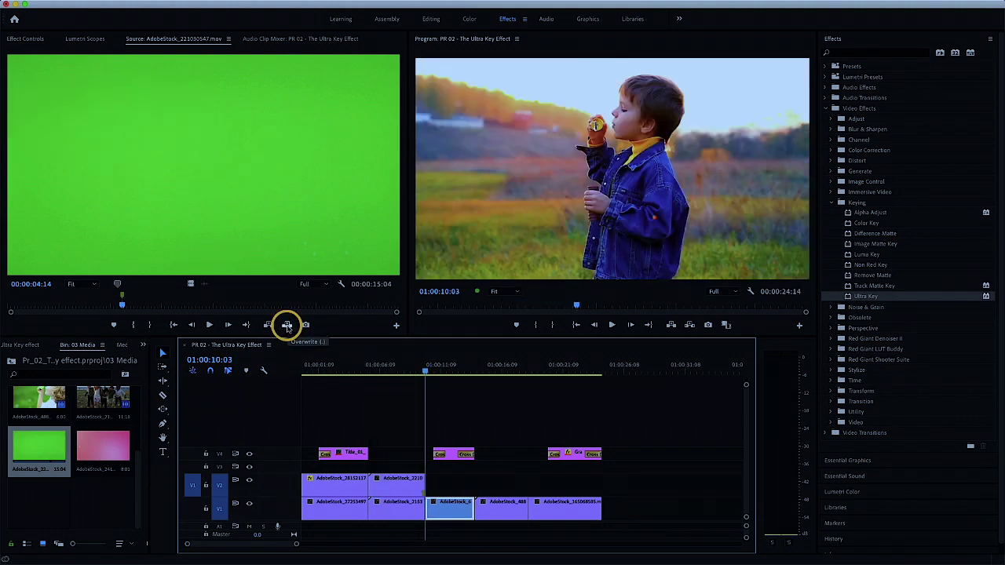
{"action": "left_click", "coordinate": [388, 373]}
- Drag Ultra Key onto the green bubble clip on V2 and show its Effect Controls
{"action": "left_click_drag", "start_coordinate": [388, 374], "coordinate": [385, 373]}
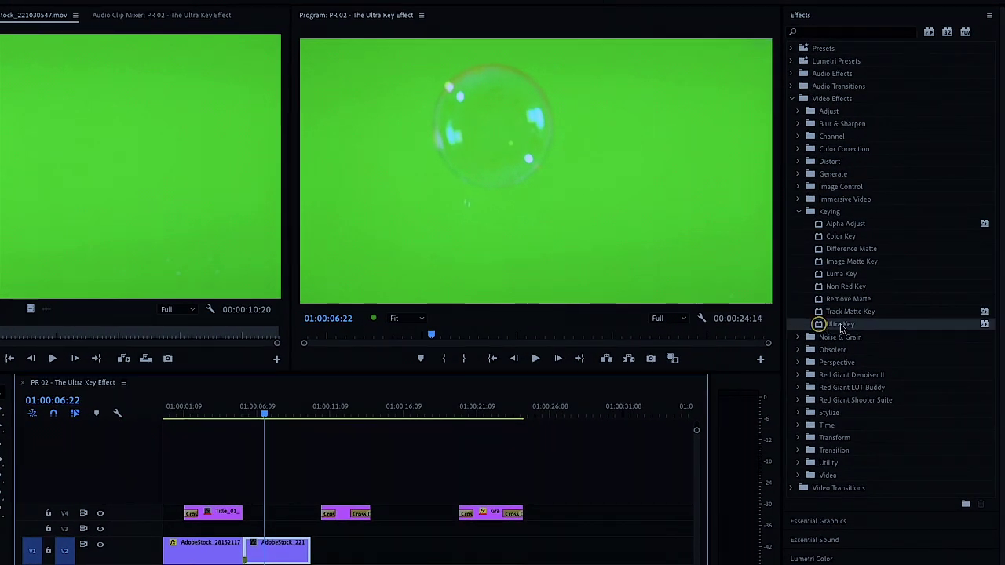
{"action": "mouse_move", "coordinate": [824, 323]}
{"action": "left_mouse_down"}
{"action": "mouse_move", "coordinate": [485, 434]}
{"action": "mouse_move", "coordinate": [282, 541]}
{"action": "left_mouse_up"}
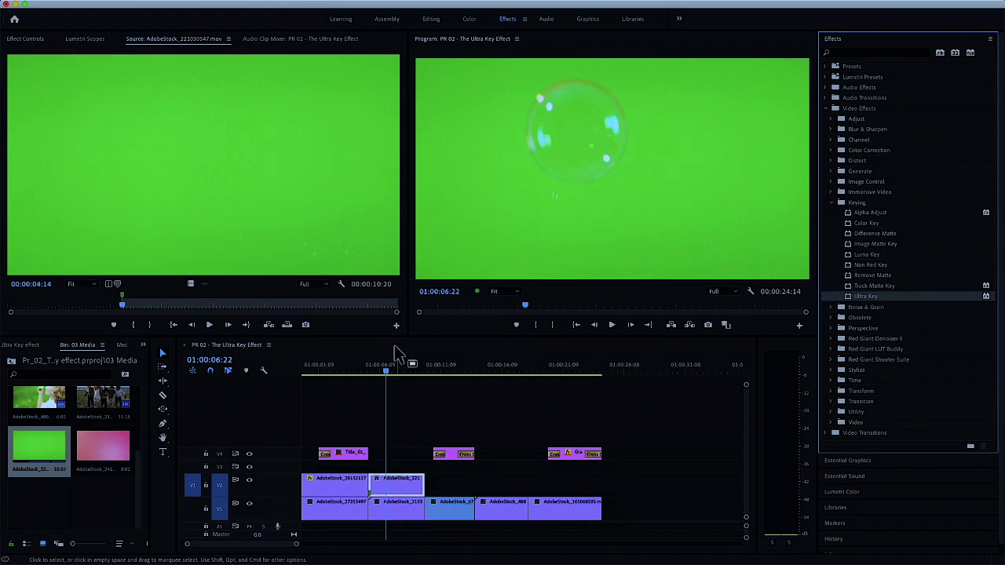
{"action": "left_click", "coordinate": [33, 41]}
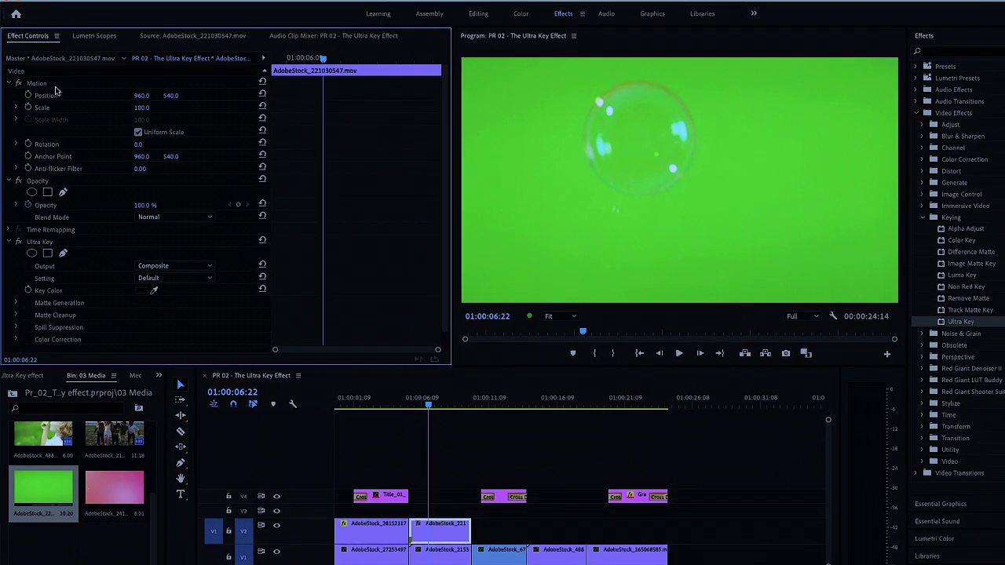
- Sample the green background in the Program Monitor with the Ultra Key Key Color eyedropper
{"action": "left_click", "coordinate": [15, 223]}
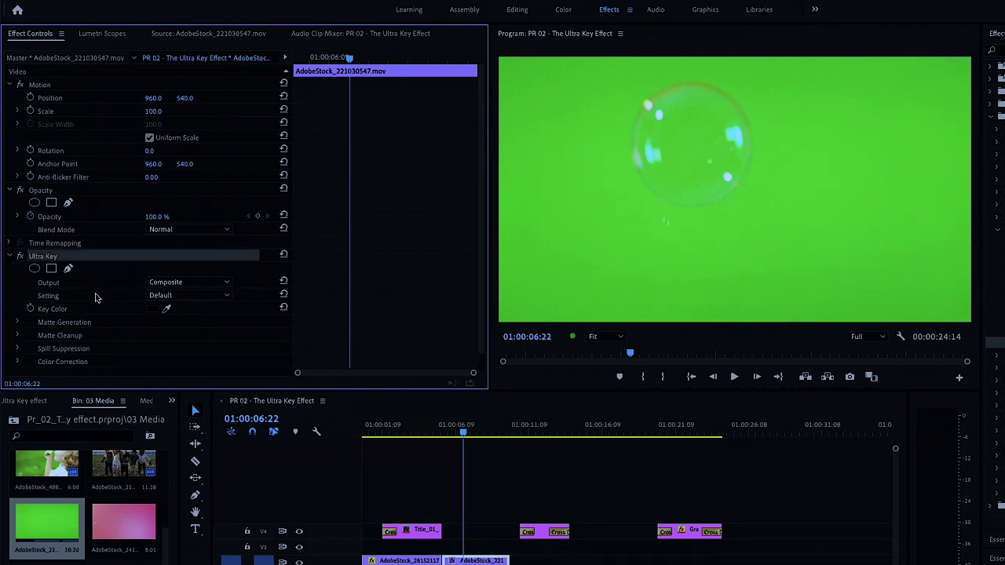
{"action": "left_click", "coordinate": [166, 309]}
{"action": "left_click_drag", "start_coordinate": [167, 312], "coordinate": [642, 236]}
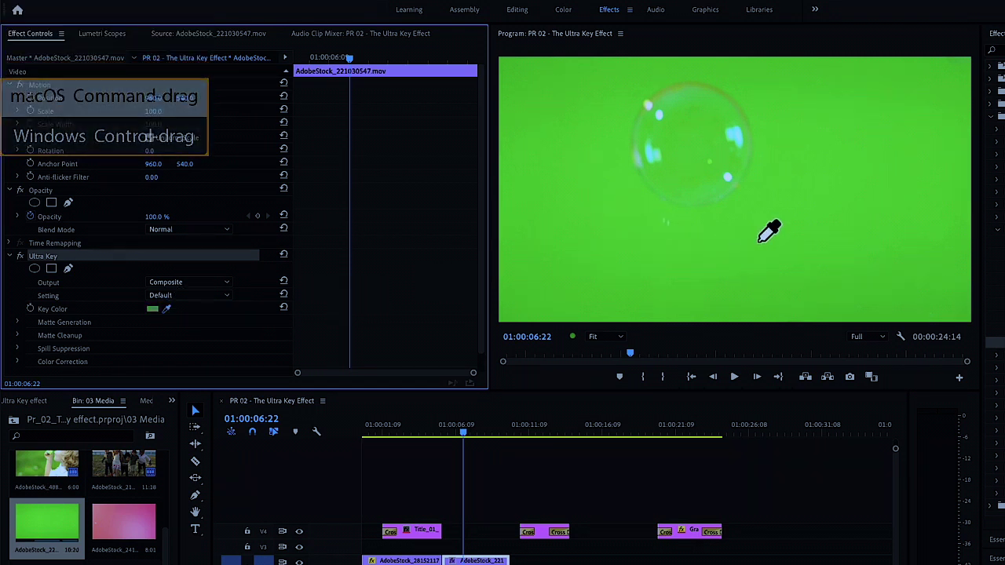
{"action": "left_click_drag", "start_coordinate": [643, 237], "coordinate": [758, 245]}
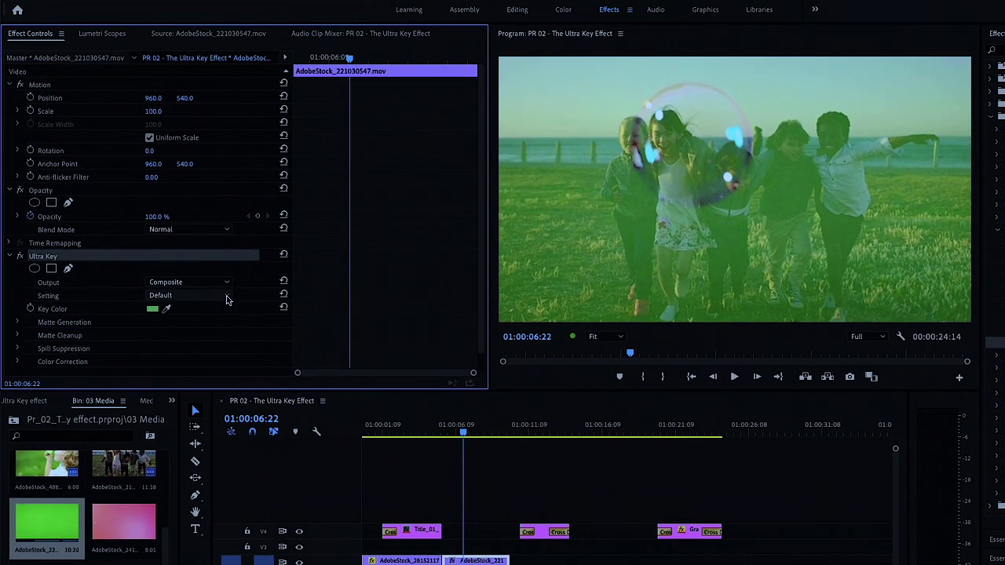
- Change Ultra Key's Setting to Aggressive and play back the composite from 01:00:05:12
{"action": "left_click", "coordinate": [189, 260]}
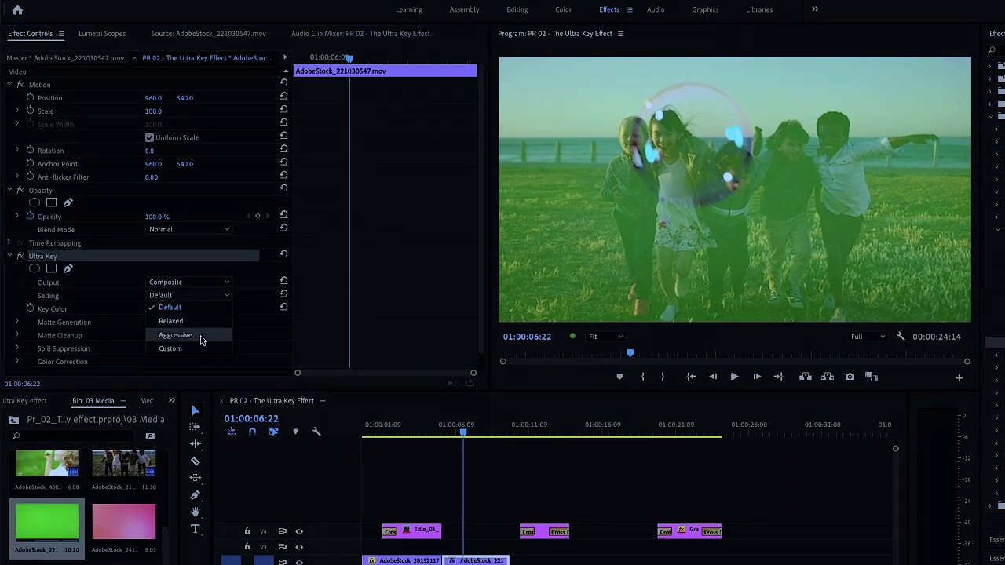
{"action": "left_click", "coordinate": [201, 340]}
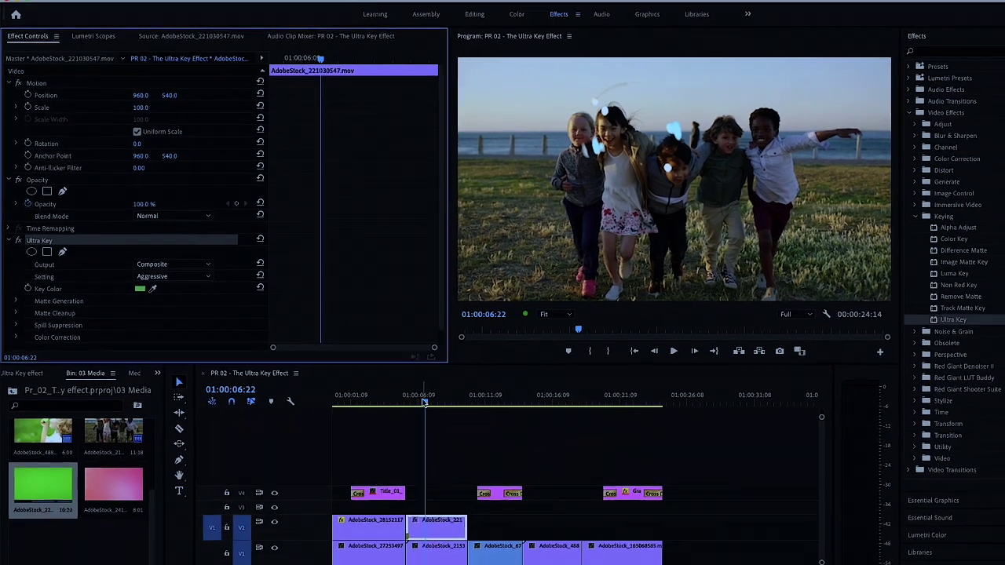
{"action": "left_click", "coordinate": [449, 431]}
{"action": "key", "text": "space"}
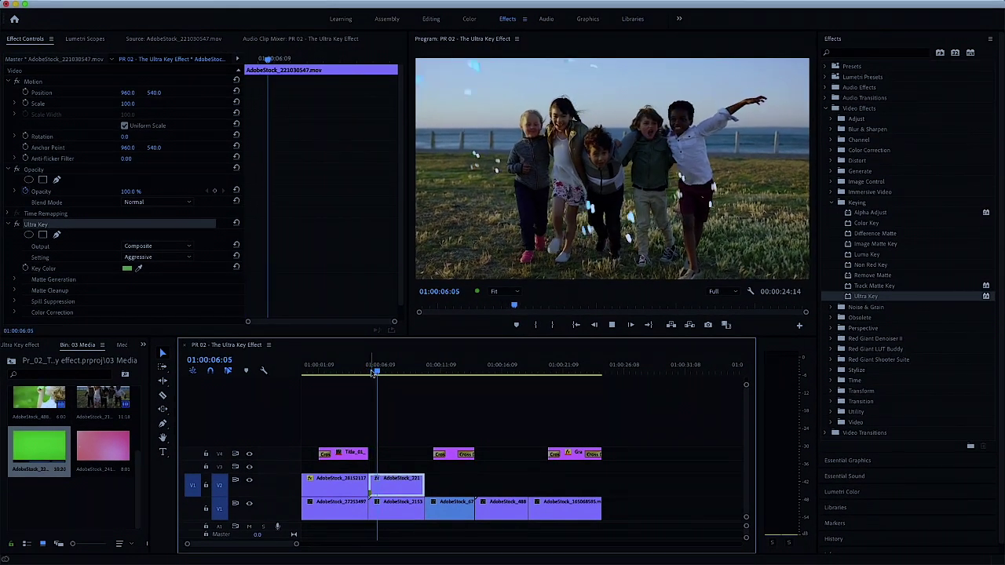
{"action": "key", "text": "space"}
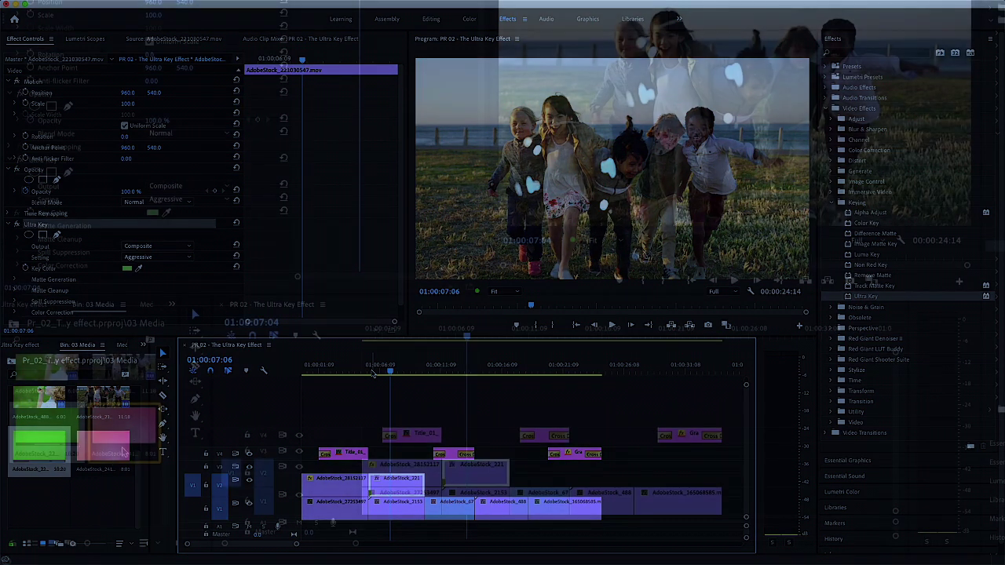
- Preview the pink bubble clip and overwrite it onto V2 over the curly-haired child's clip
{"action": "double_click", "coordinate": [100, 445]}
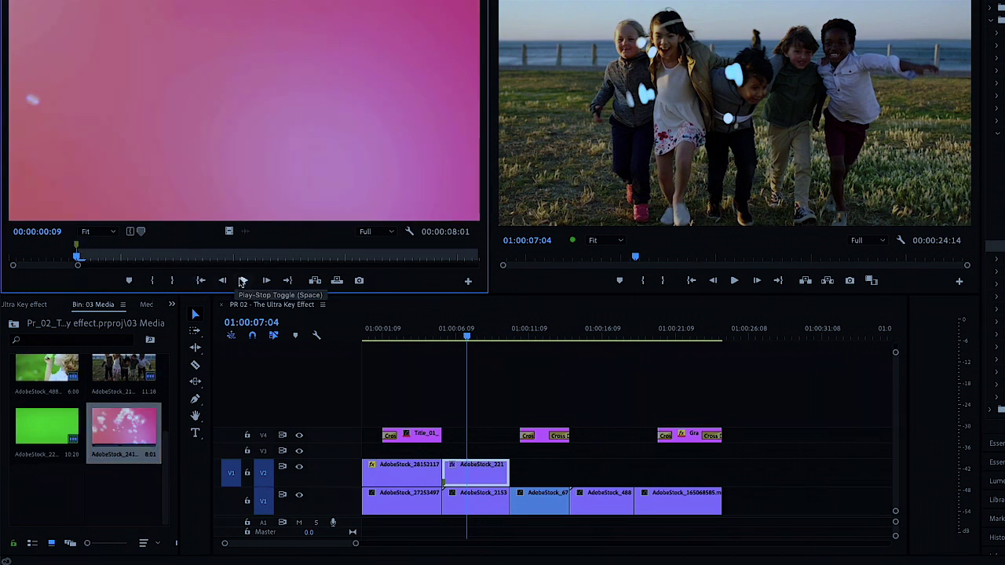
{"action": "left_click", "coordinate": [250, 281]}
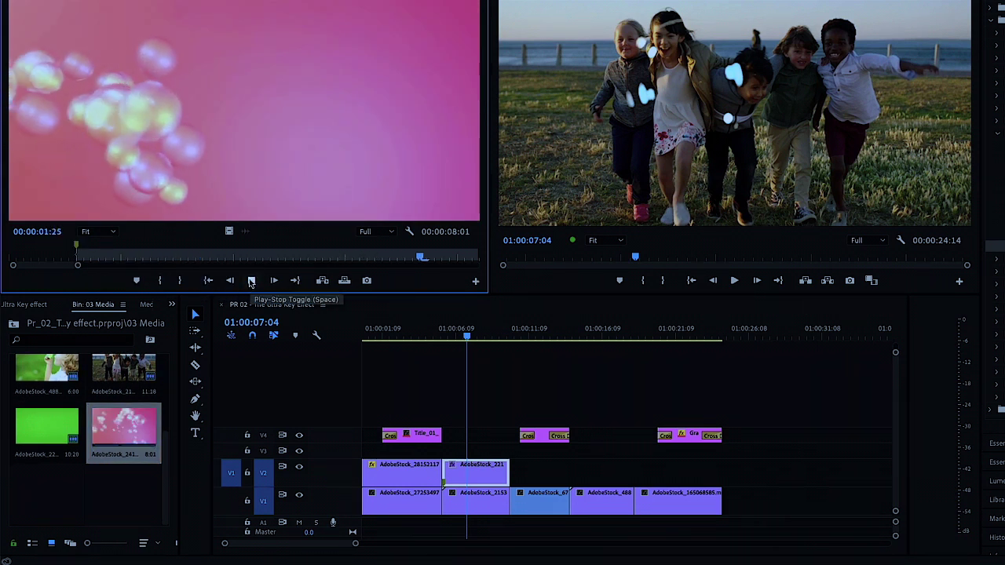
{"action": "left_click", "coordinate": [251, 281]}
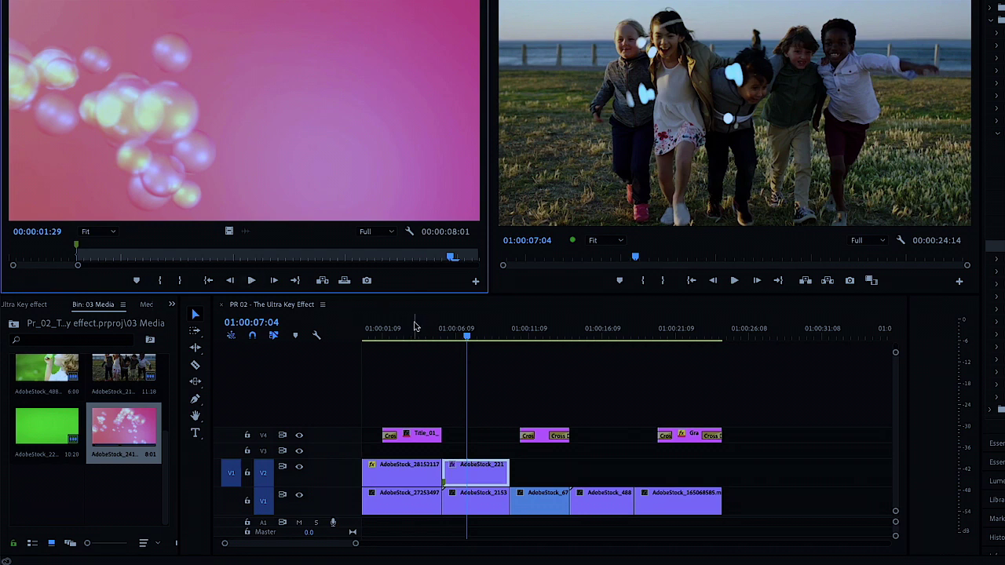
{"action": "left_click", "coordinate": [597, 336]}
{"action": "left_click_drag", "start_coordinate": [596, 335], "coordinate": [605, 339]}
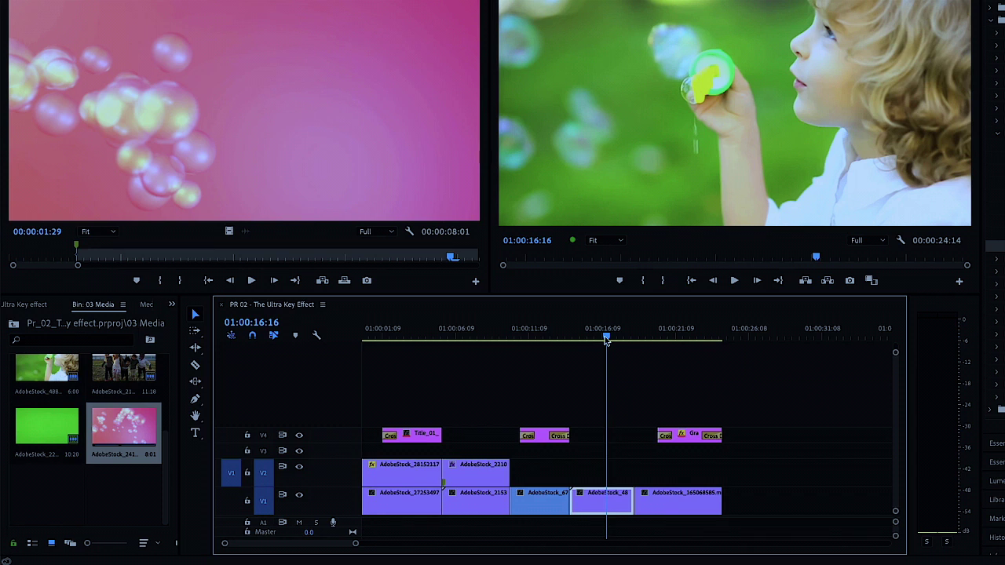
{"action": "key", "text": "x"}
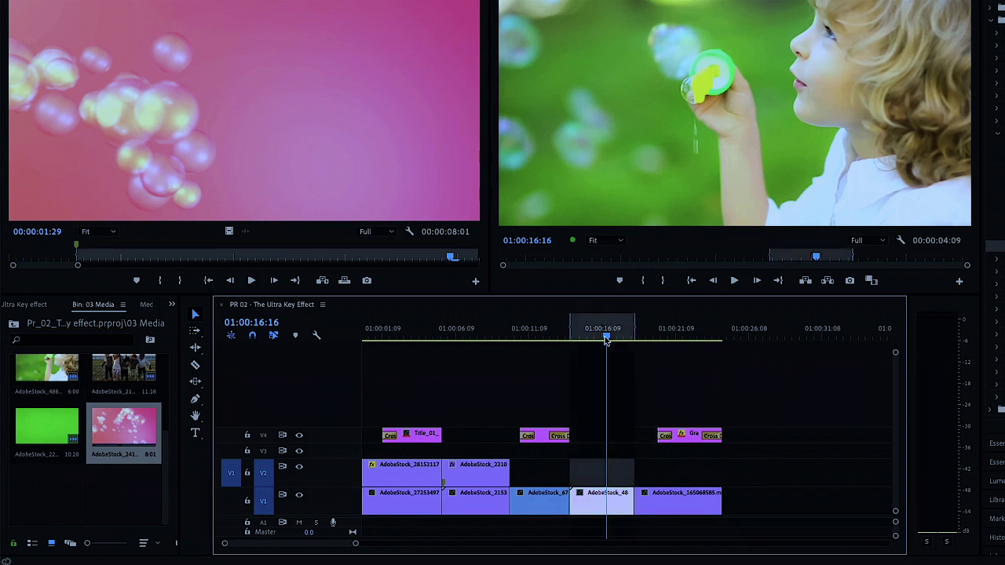
{"action": "left_click", "coordinate": [343, 281]}
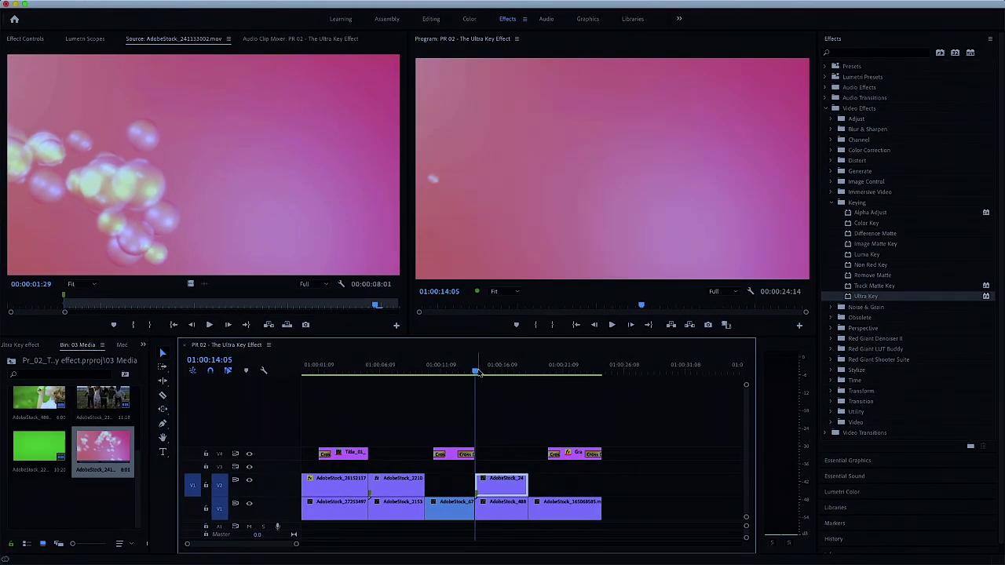
- Apply Ultra Key to the pink bubbles clip on V2 and bring up its Effect Controls
{"action": "left_click_drag", "start_coordinate": [478, 372], "coordinate": [489, 377]}
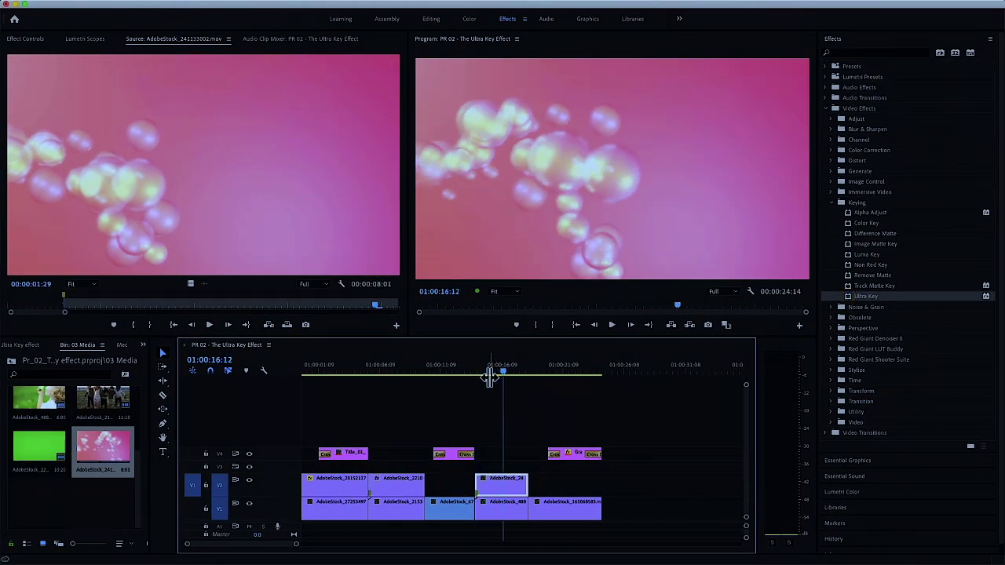
{"action": "left_click_drag", "start_coordinate": [865, 296], "coordinate": [502, 488]}
{"action": "double_click", "coordinate": [507, 488]}
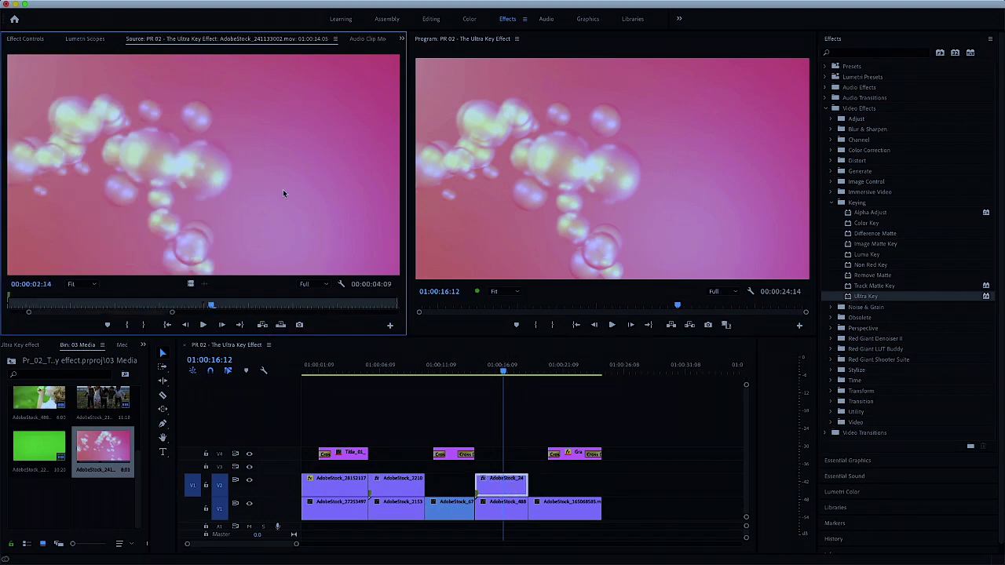
{"action": "left_click", "coordinate": [25, 38]}
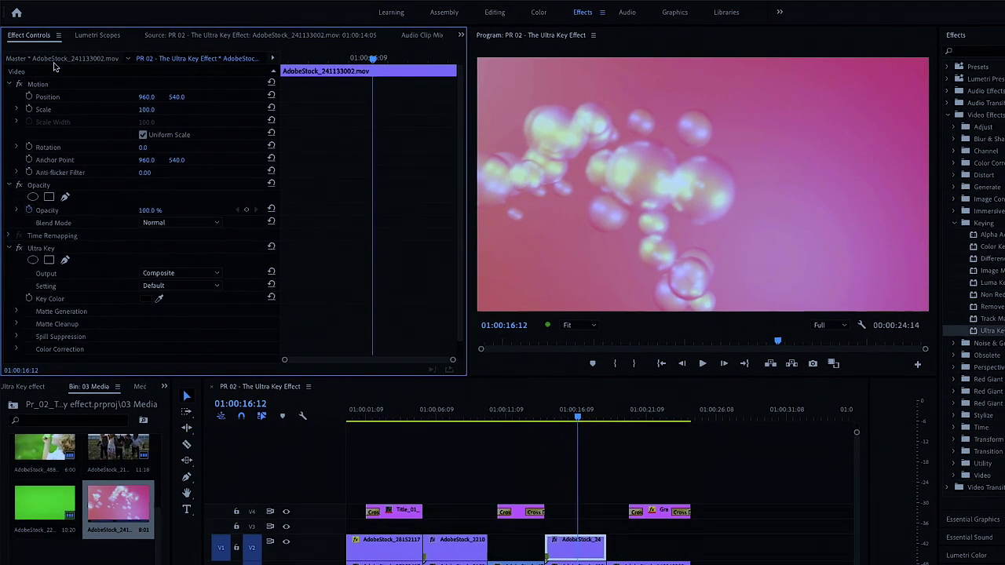
- Expand Ultra Key's Matte Generation, Matte Cleanup, Spill Suppression and Color Correction sections
{"action": "left_click", "coordinate": [111, 259]}
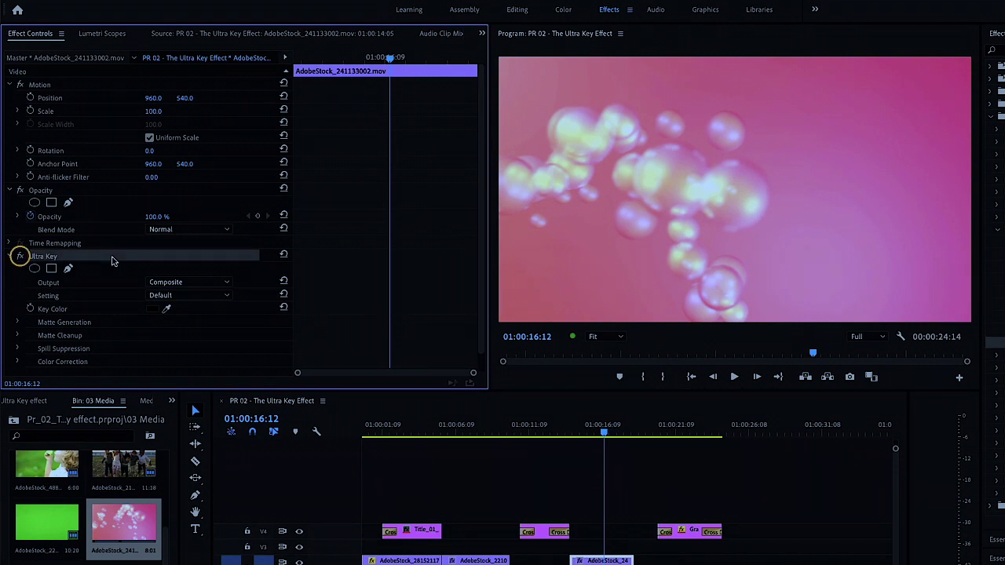
{"action": "left_click", "coordinate": [18, 362]}
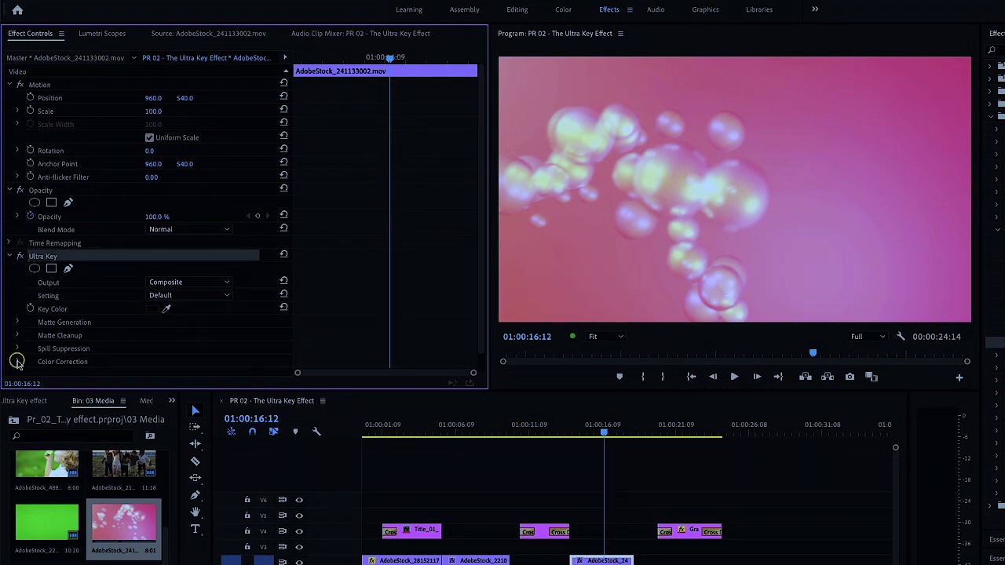
{"action": "left_click", "coordinate": [17, 348]}
{"action": "left_click", "coordinate": [18, 335]}
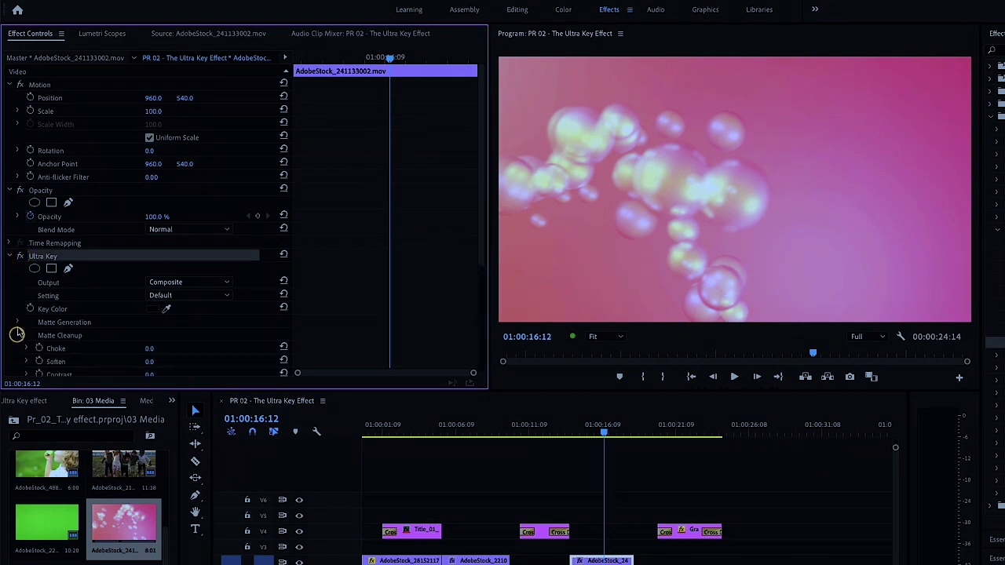
{"action": "left_click", "coordinate": [17, 322]}
{"action": "scroll", "coordinate": [478, 329], "scroll_direction": "down", "scroll_amount": 5}
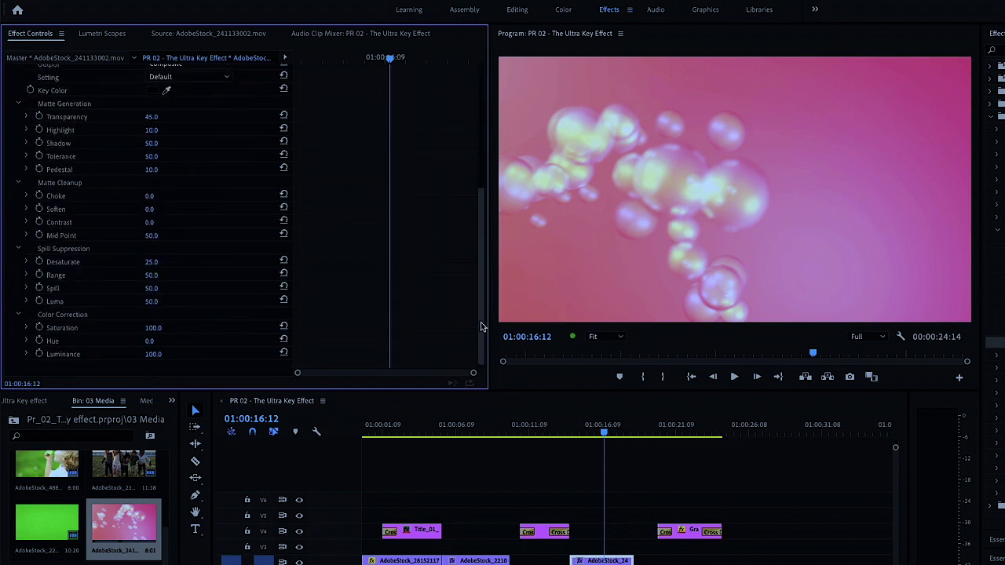
{"action": "scroll", "coordinate": [478, 314], "scroll_direction": "up", "scroll_amount": 1}
- Sample the pink background as the key colour and switch Setting to Aggressive
{"action": "left_click", "coordinate": [167, 127]}
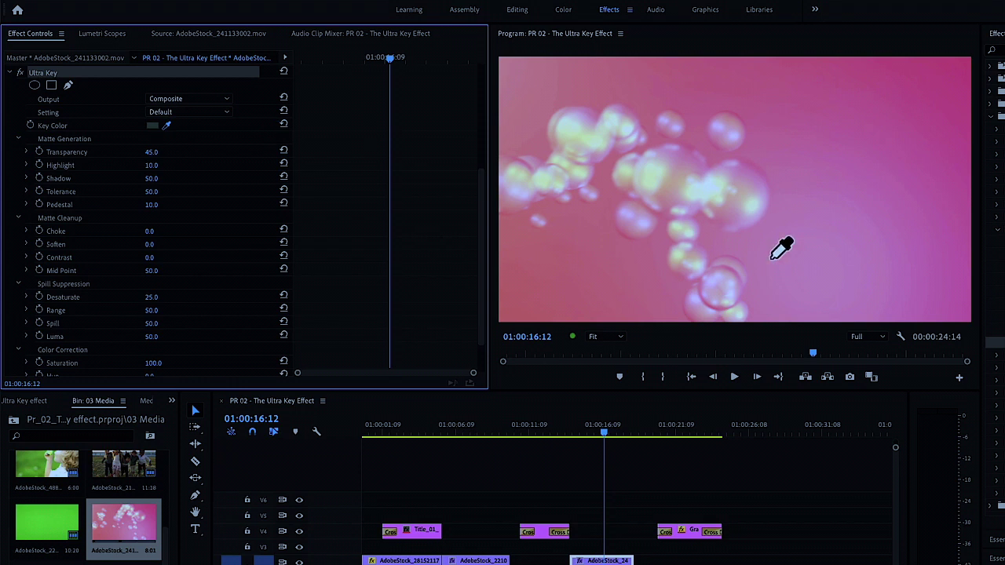
{"action": "left_click", "coordinate": [927, 113]}
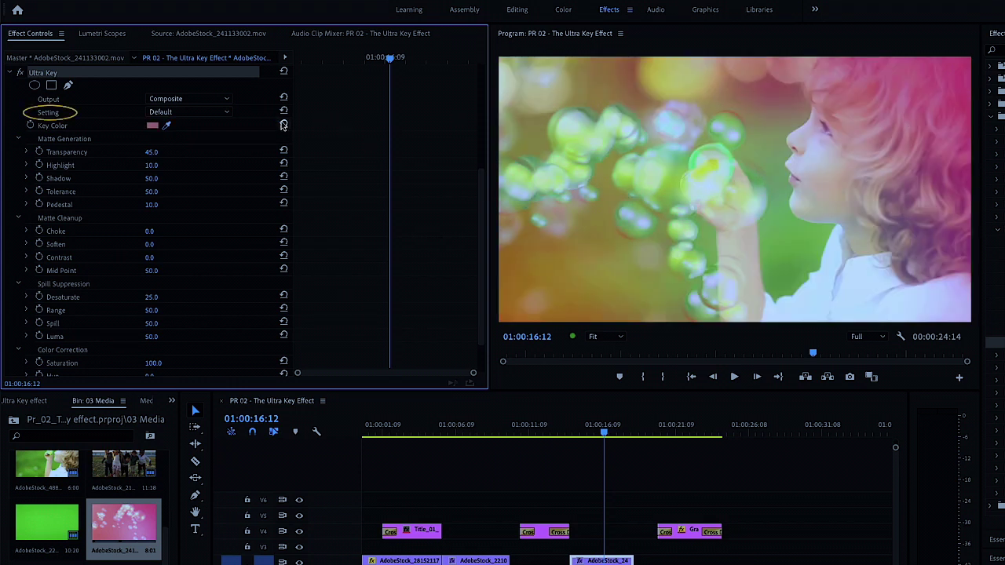
{"action": "left_click", "coordinate": [189, 111]}
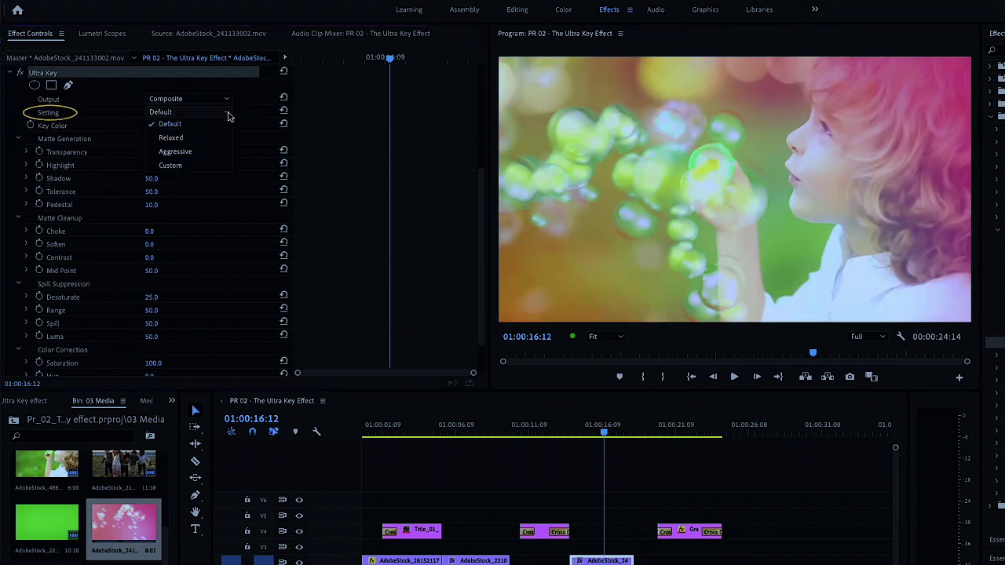
{"action": "left_click", "coordinate": [199, 155]}
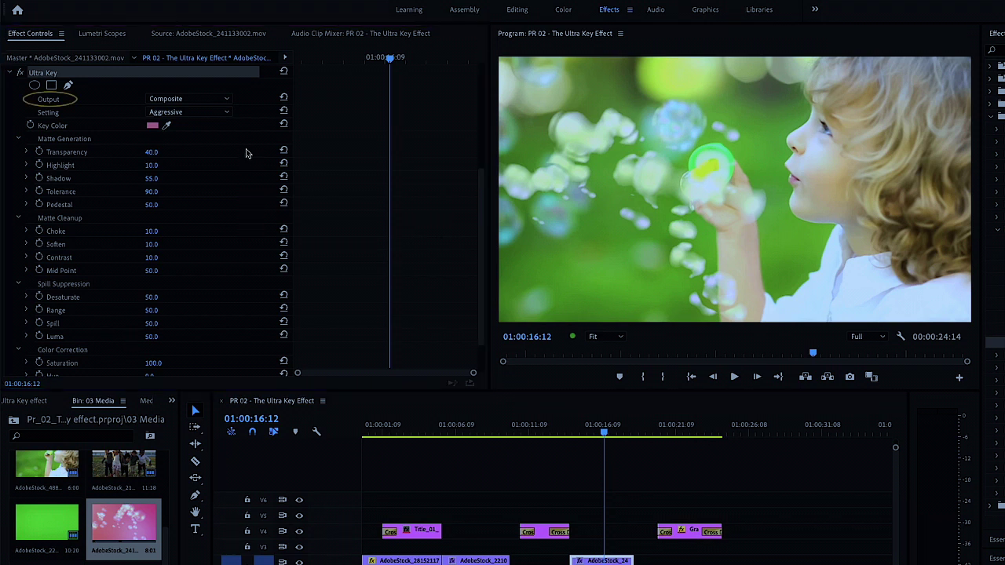
{"action": "left_click", "coordinate": [227, 102]}
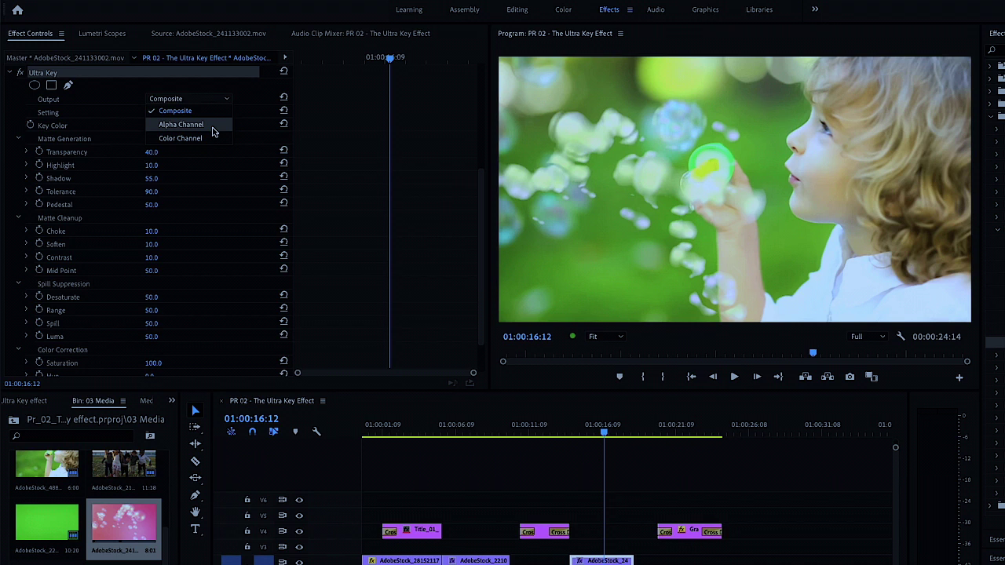
- Viewing the Alpha Channel output, set Highlight to 13.0, lower Shadow, and bring Pedestal to 10
{"action": "left_click", "coordinate": [181, 124]}
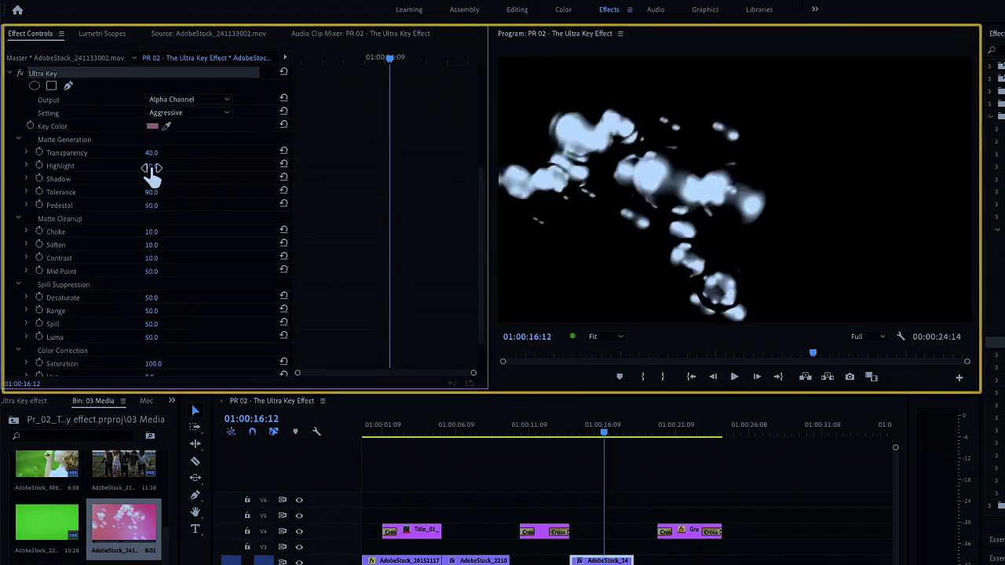
{"action": "left_click", "coordinate": [177, 165]}
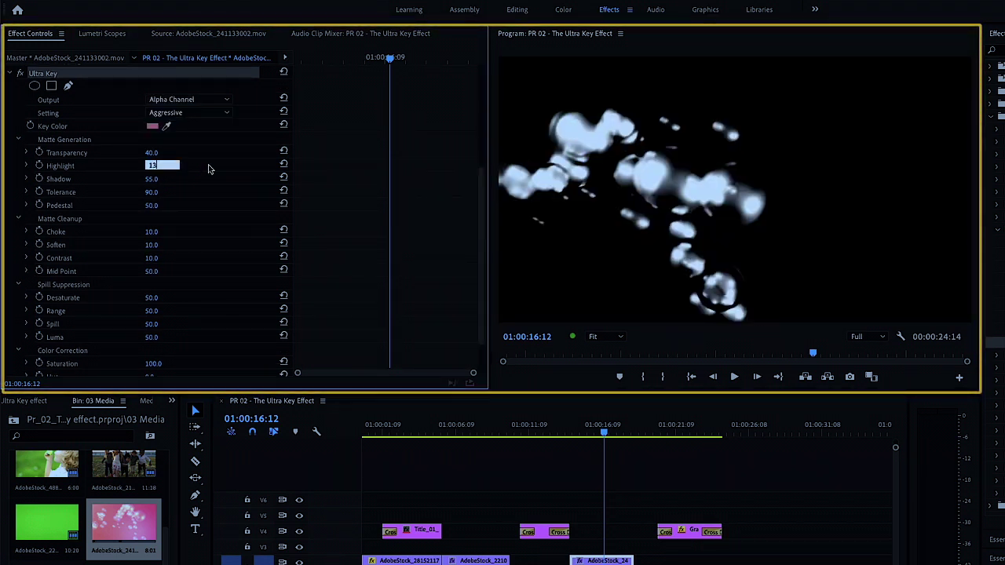
{"action": "key", "text": "Return"}
{"action": "left_click", "coordinate": [26, 178]}
{"action": "left_click_drag", "start_coordinate": [164, 203], "coordinate": [120, 204]}
{"action": "left_click", "coordinate": [26, 179]}
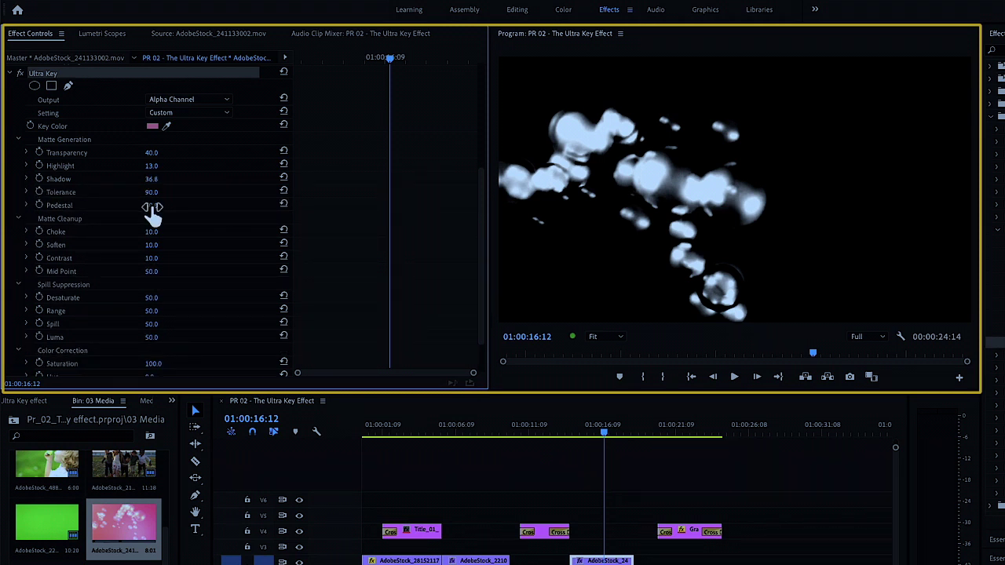
{"action": "left_click_drag", "start_coordinate": [153, 207], "coordinate": [176, 207]}
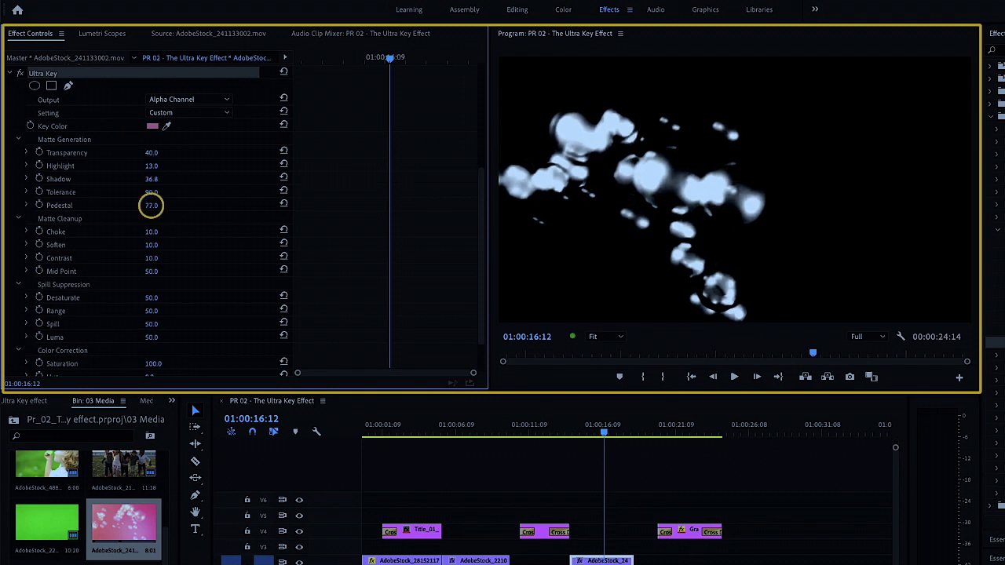
{"action": "left_click_drag", "start_coordinate": [150, 205], "coordinate": [151, 205]}
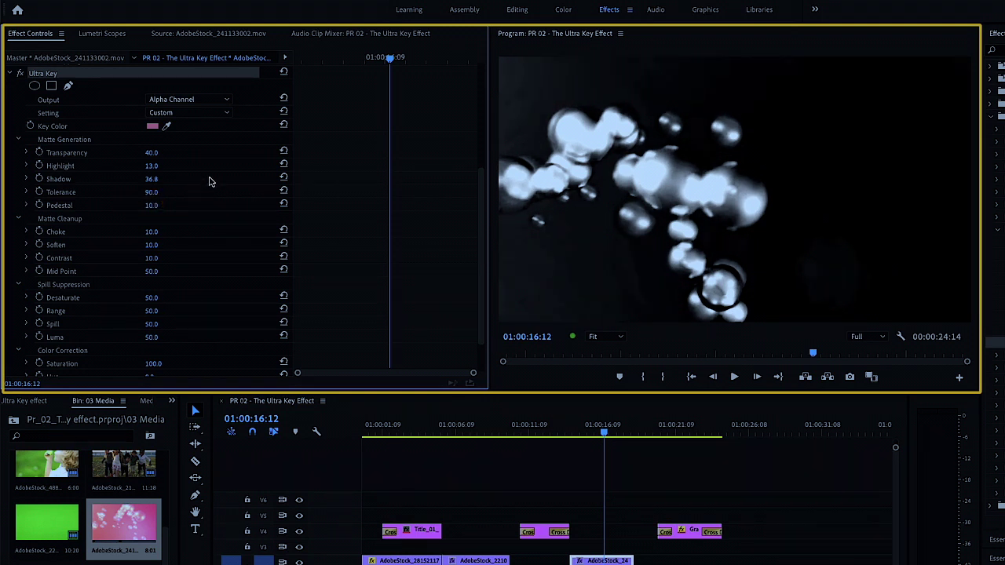
{"action": "left_click", "coordinate": [226, 100]}
- Set Ultra Key Transparency 100.0, Tolerance 31.0, Soften 13.0, Desaturate 100.0, then play back from 01:00:15:11
{"action": "left_click", "coordinate": [206, 111]}
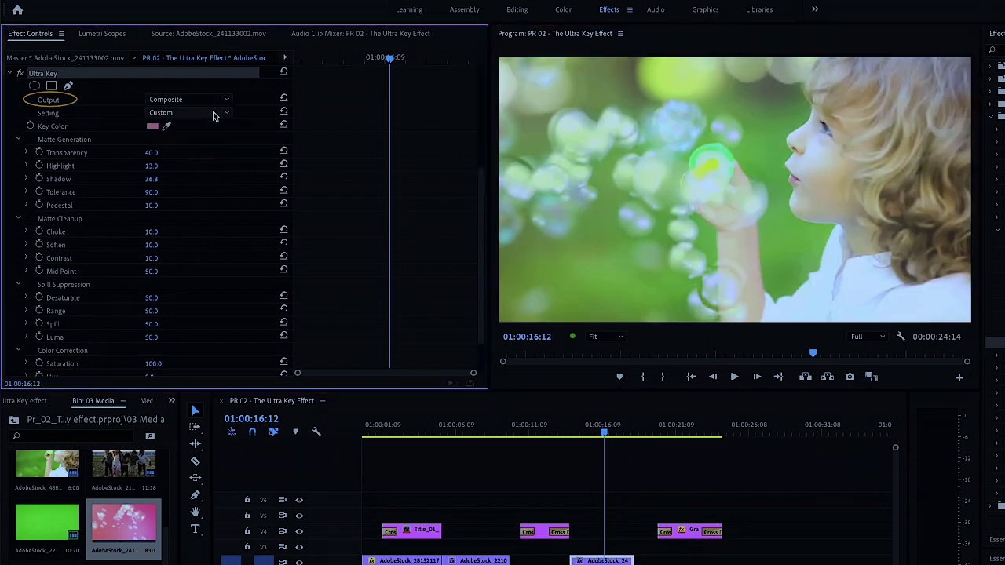
{"action": "left_click_drag", "start_coordinate": [152, 152], "coordinate": [161, 157]}
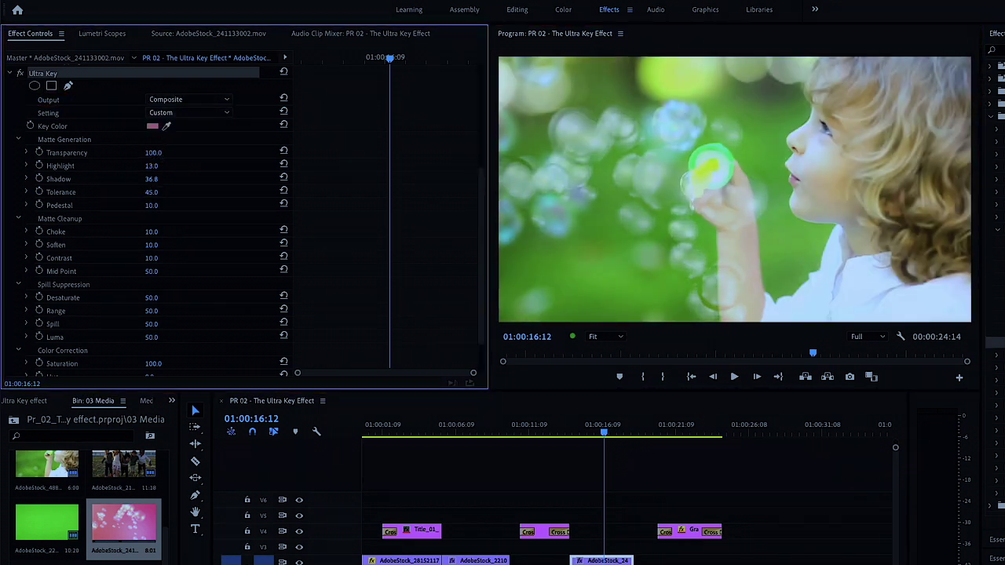
{"action": "left_click_drag", "start_coordinate": [152, 191], "coordinate": [162, 197]}
{"action": "left_click", "coordinate": [591, 432]}
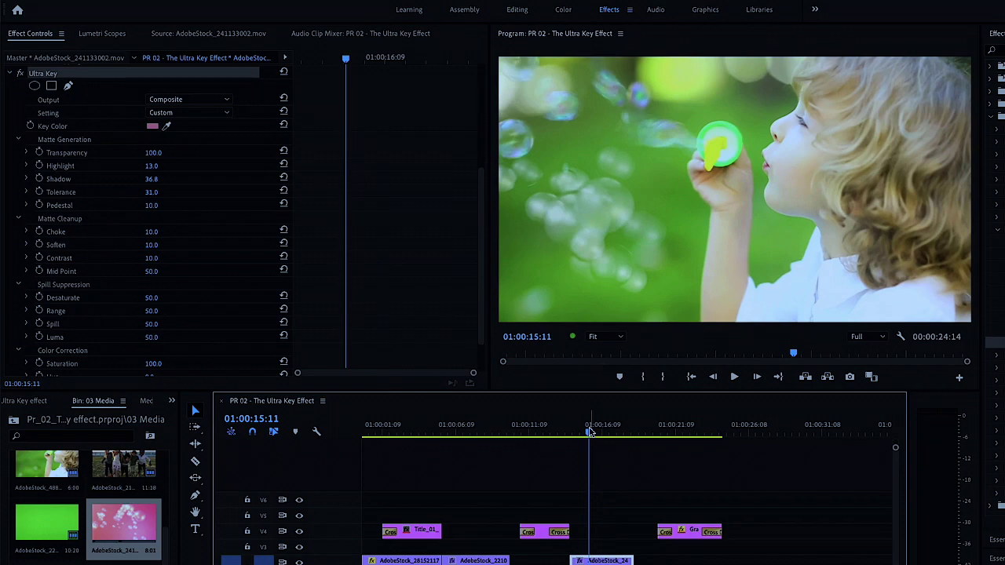
{"action": "left_click_drag", "start_coordinate": [151, 244], "coordinate": [162, 249]}
{"action": "left_click_drag", "start_coordinate": [153, 299], "coordinate": [154, 304]}
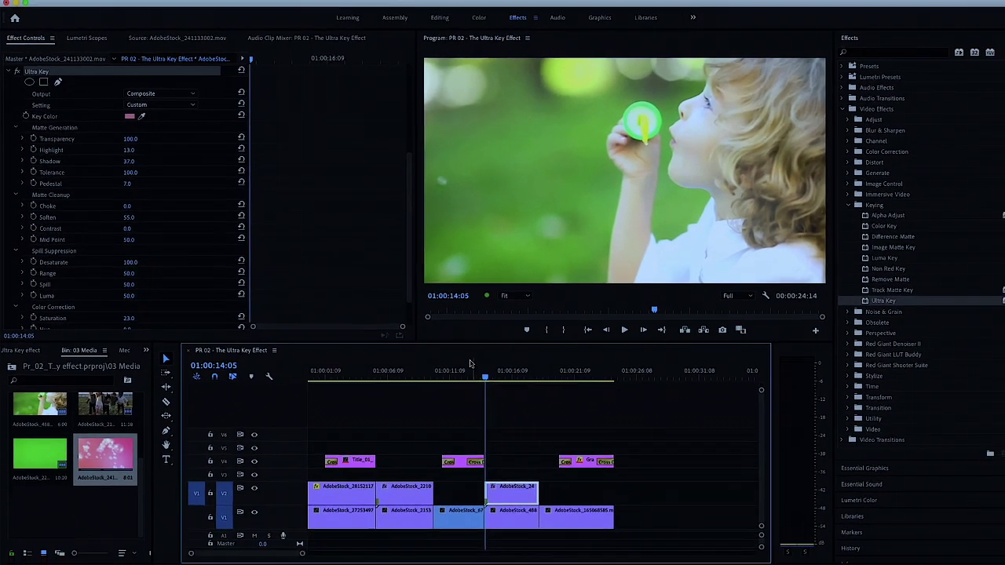
{"action": "key", "text": "space"}
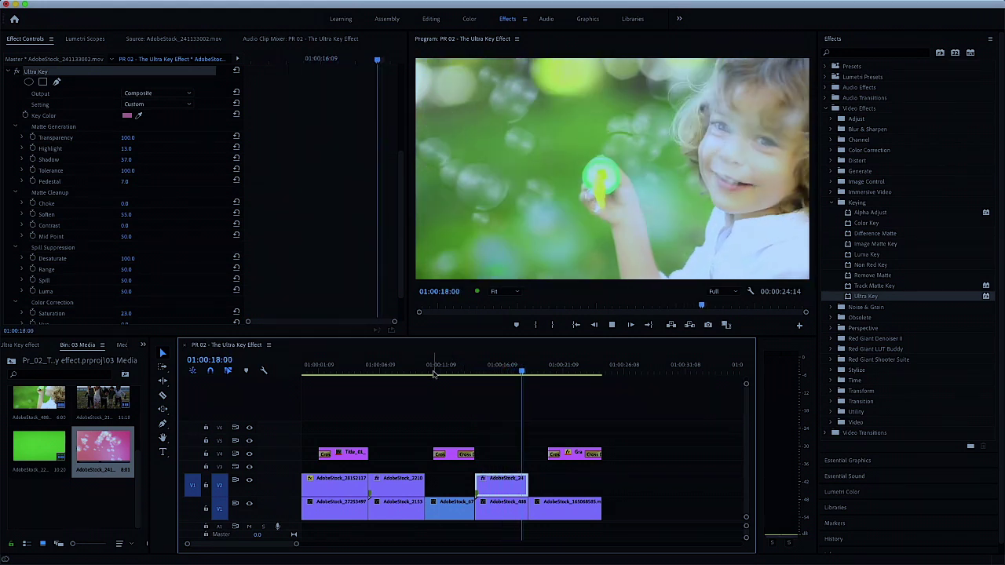
{"action": "key", "text": "space"}
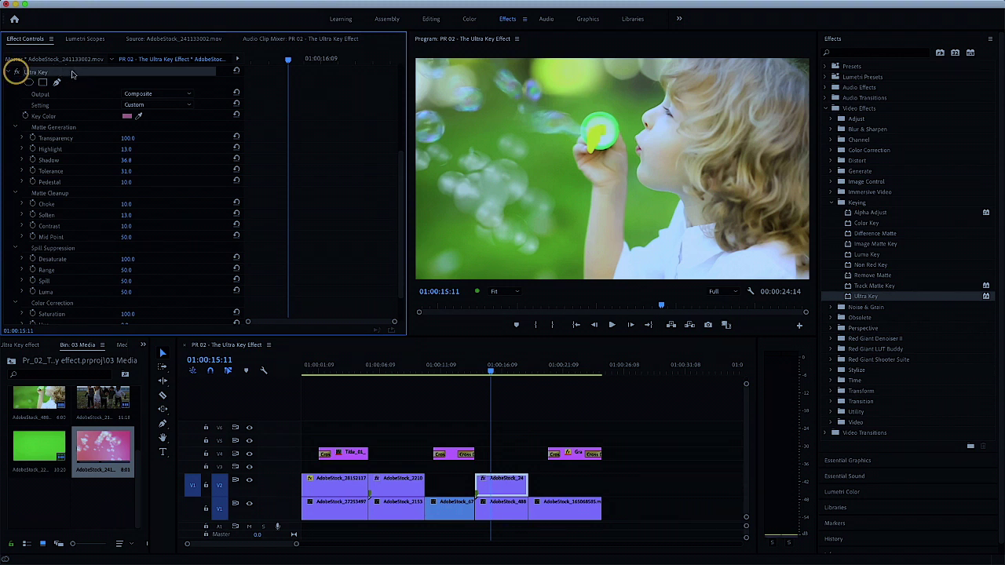
- Save Ultra Key as preset 'Bubbles Ultra Key Preset' with a description and expand Presets to show it
{"action": "right_click", "coordinate": [74, 72]}
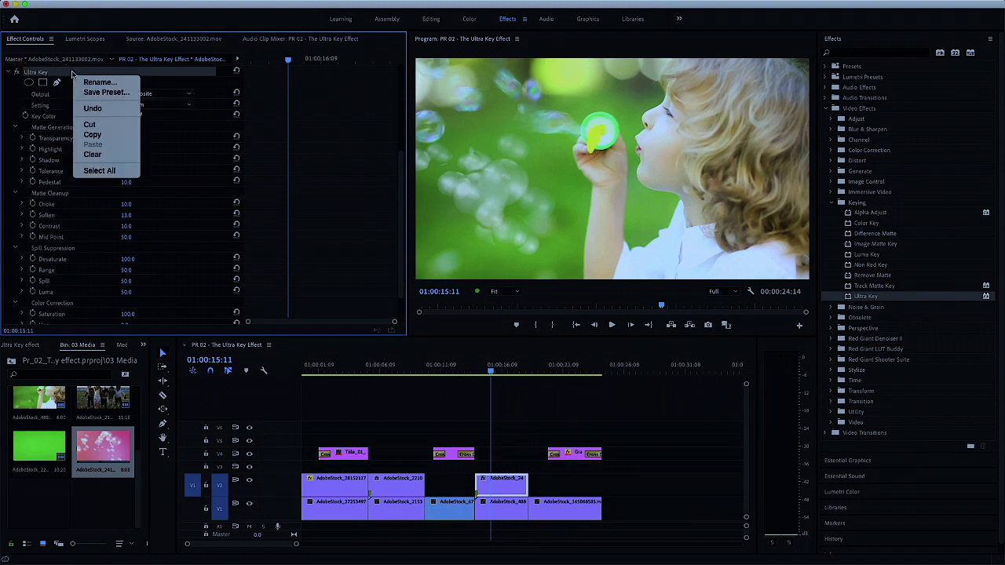
{"action": "left_click", "coordinate": [135, 94]}
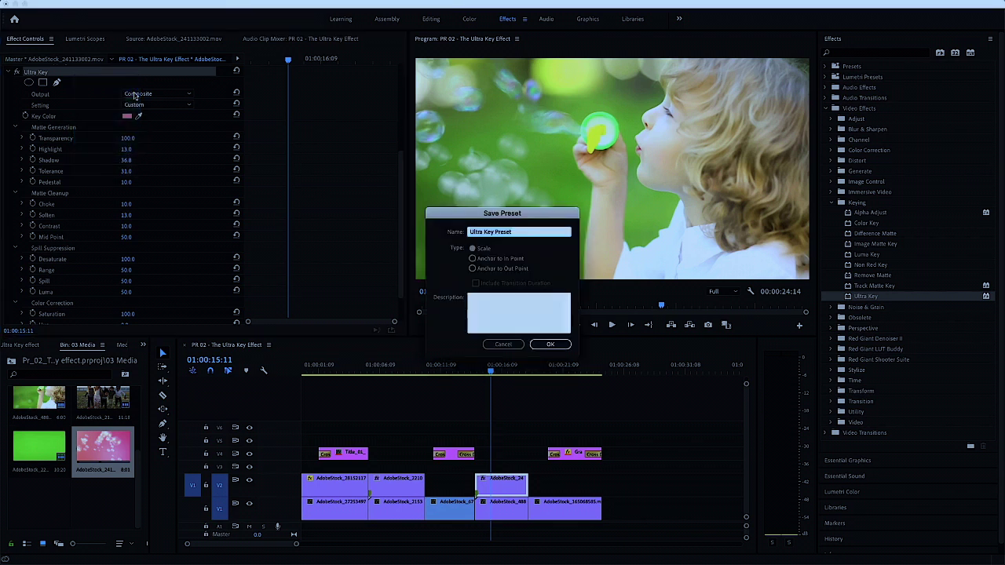
{"action": "key", "text": "Left"}
{"action": "type", "text": "Bubbles"}
{"action": "left_click", "coordinate": [541, 317]}
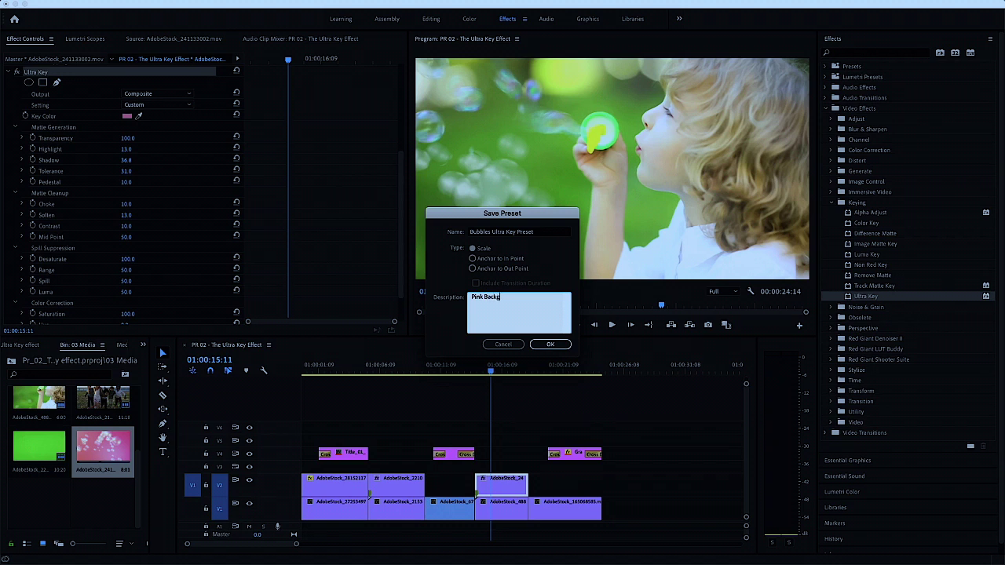
{"action": "left_click", "coordinate": [551, 345]}
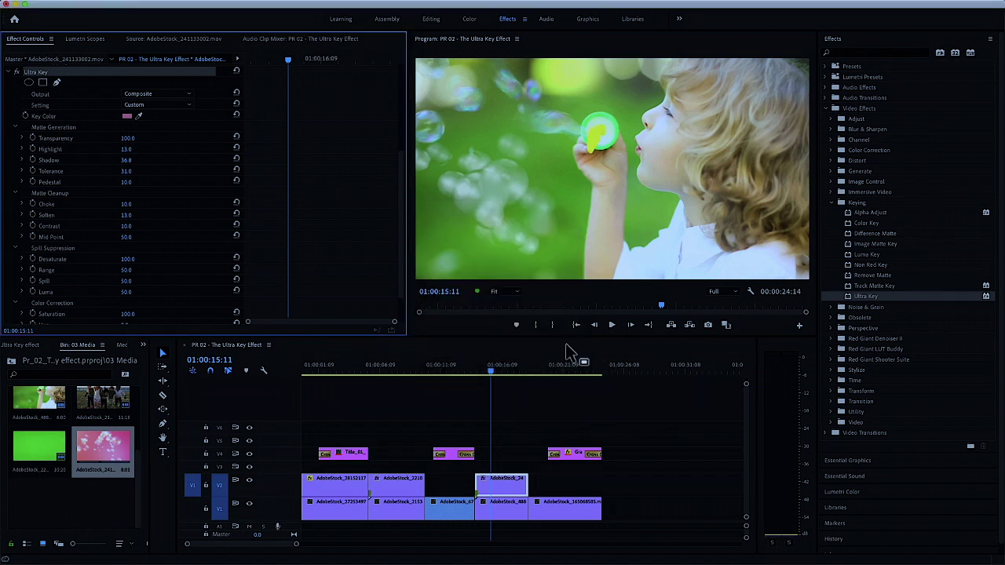
{"action": "left_click", "coordinate": [827, 67]}
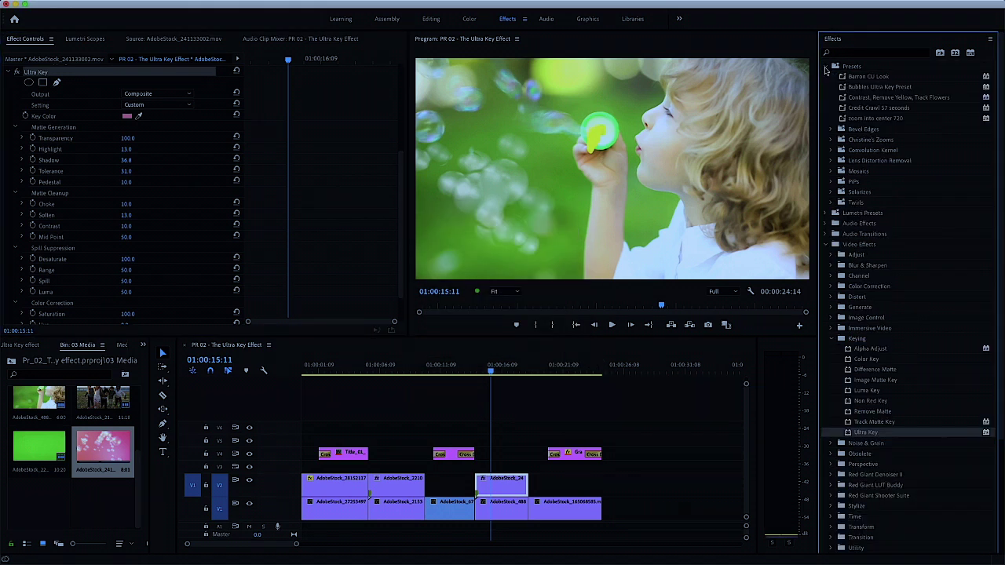
- Select the new preset, collapse the Presets folder, and play from the first V2 bubbles clip
{"action": "left_click", "coordinate": [844, 87]}
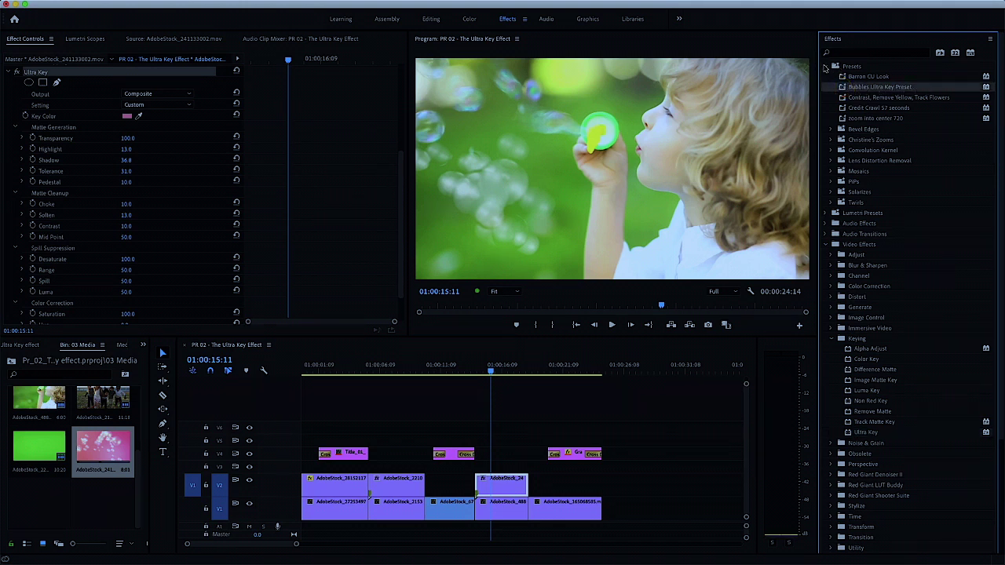
{"action": "left_click", "coordinate": [825, 67]}
{"action": "left_click", "coordinate": [335, 480]}
{"action": "left_click", "coordinate": [377, 366]}
{"action": "key", "text": "space"}
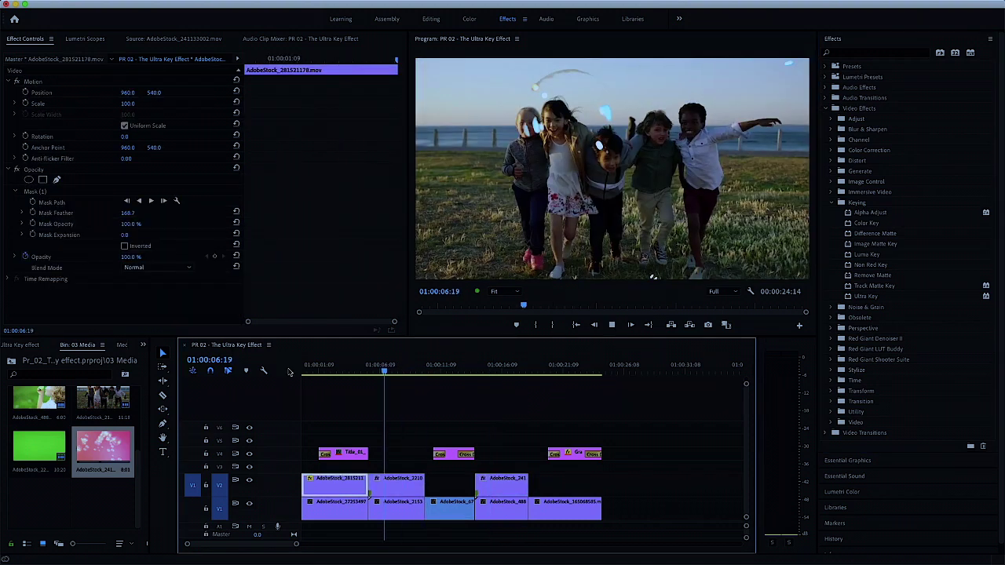